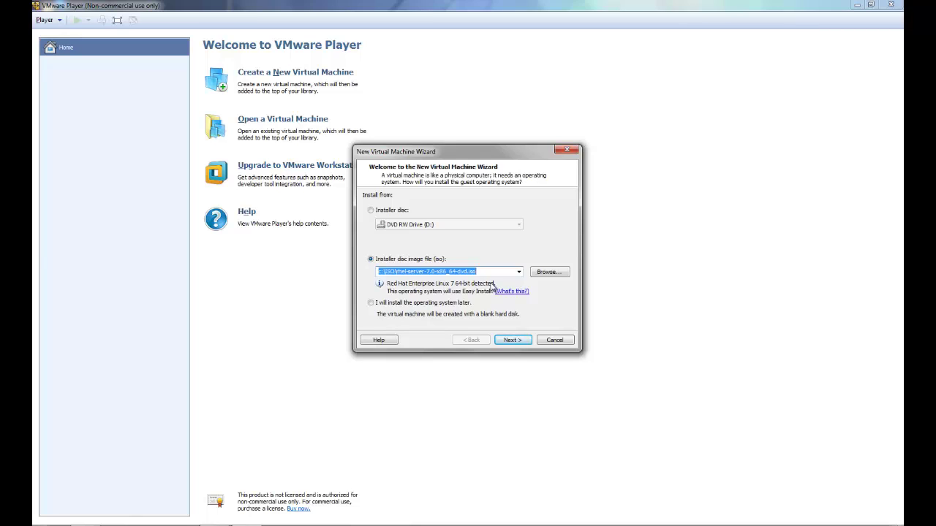
Define a RHEL 7 64-bit VM named myserver1, OS installed later, with a 20 GB split disk.
{"action": "left_click", "coordinate": [396, 303]}
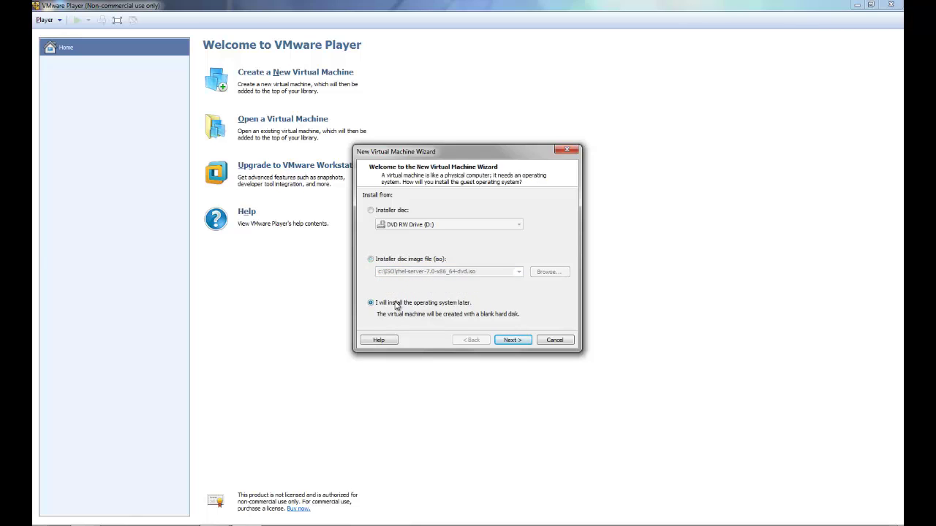
{"action": "left_click", "coordinate": [510, 340]}
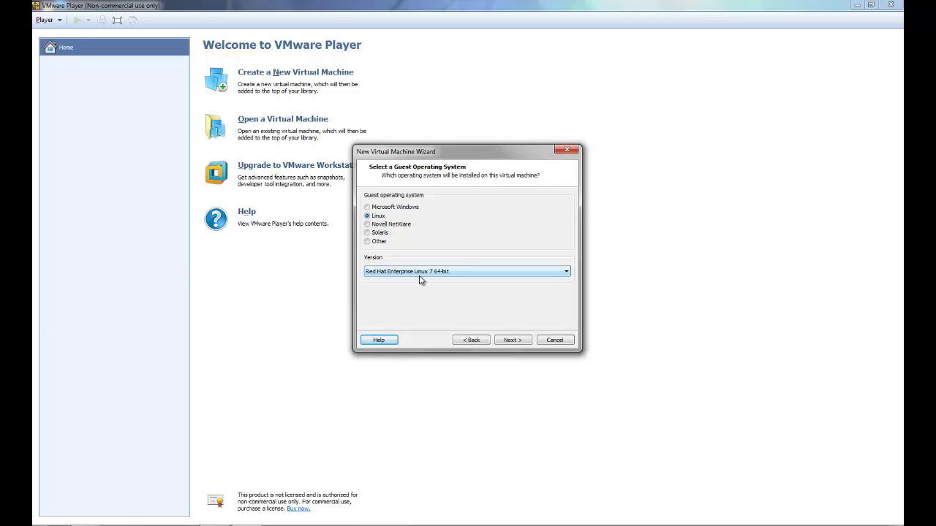
{"action": "left_click", "coordinate": [516, 341]}
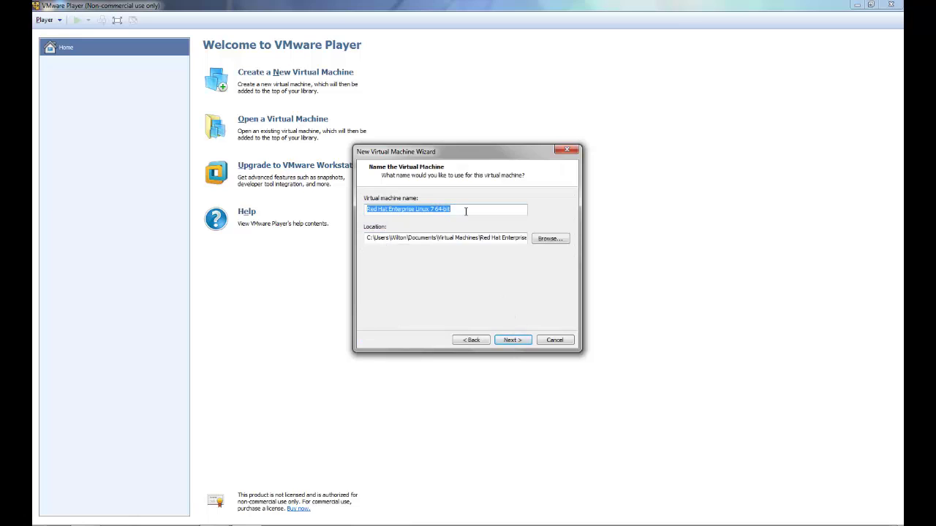
{"action": "type", "text": "myser"}
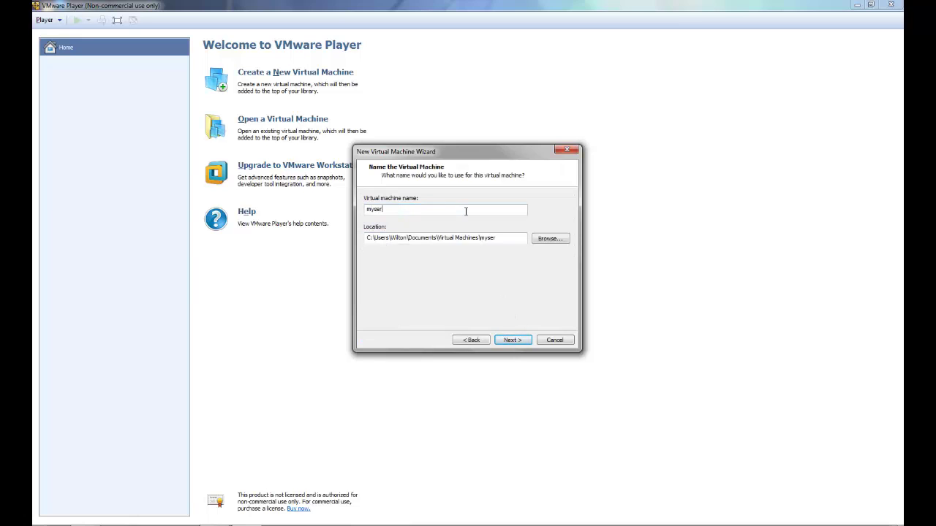
{"action": "type", "text": "ver1"}
{"action": "left_click", "coordinate": [512, 341]}
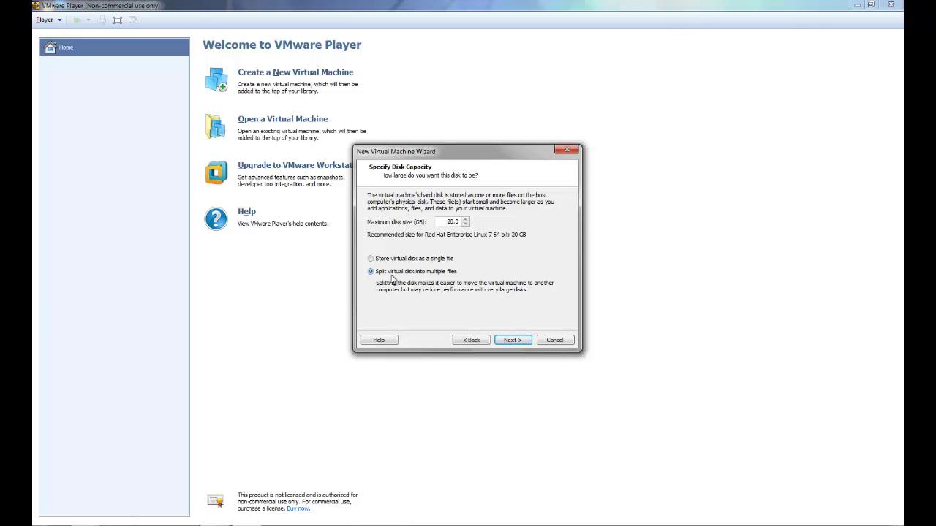
{"action": "left_click", "coordinate": [512, 341]}
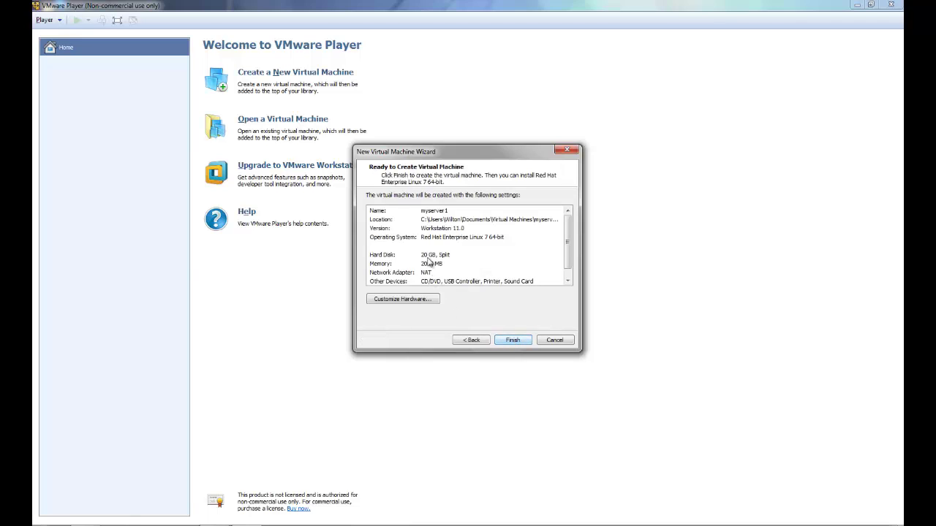
{"action": "mouse_move", "coordinate": [568, 223]}
{"action": "left_mouse_down"}
{"action": "mouse_move", "coordinate": [568, 247]}
{"action": "mouse_move", "coordinate": [569, 215]}
{"action": "left_mouse_up"}
Remove the sound card and printer from myserver1's hardware, then finish the wizard.
{"action": "left_click", "coordinate": [415, 301]}
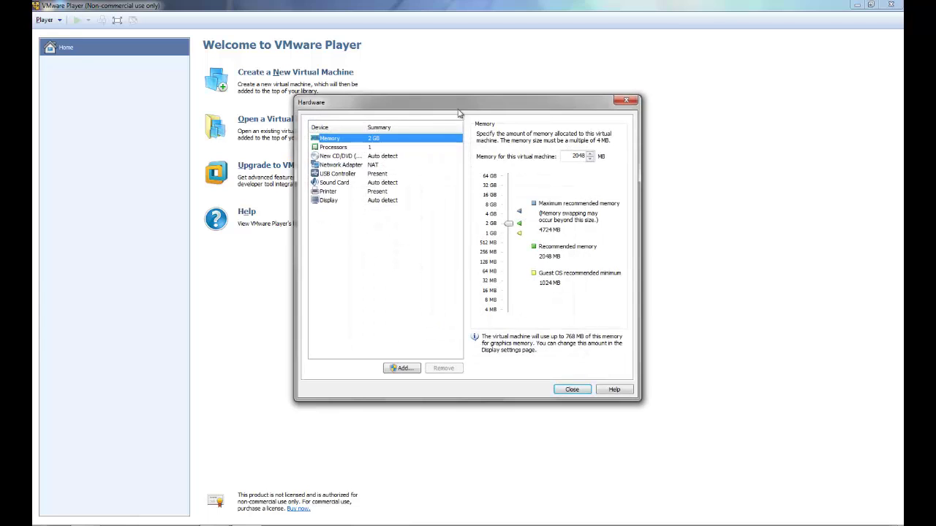
{"action": "left_click_drag", "start_coordinate": [462, 104], "coordinate": [594, 117]}
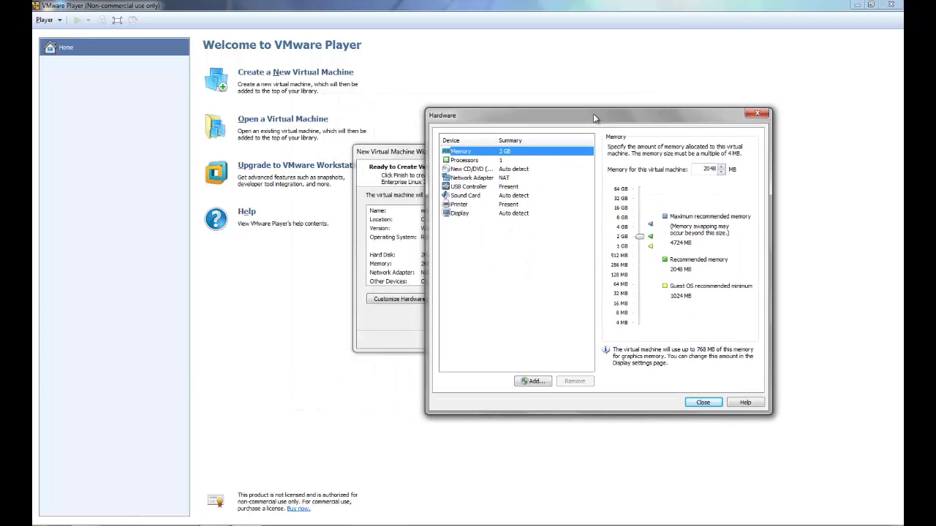
{"action": "left_click", "coordinate": [476, 189]}
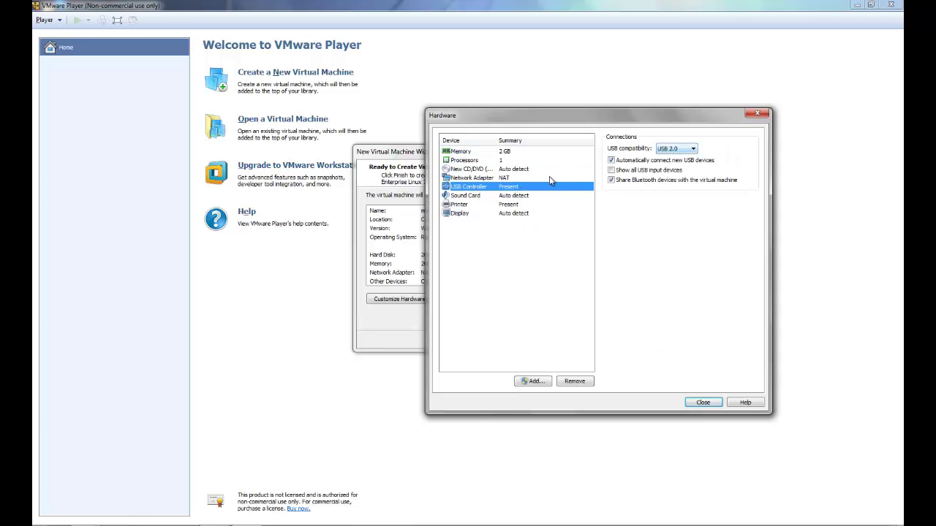
{"action": "left_click", "coordinate": [467, 197]}
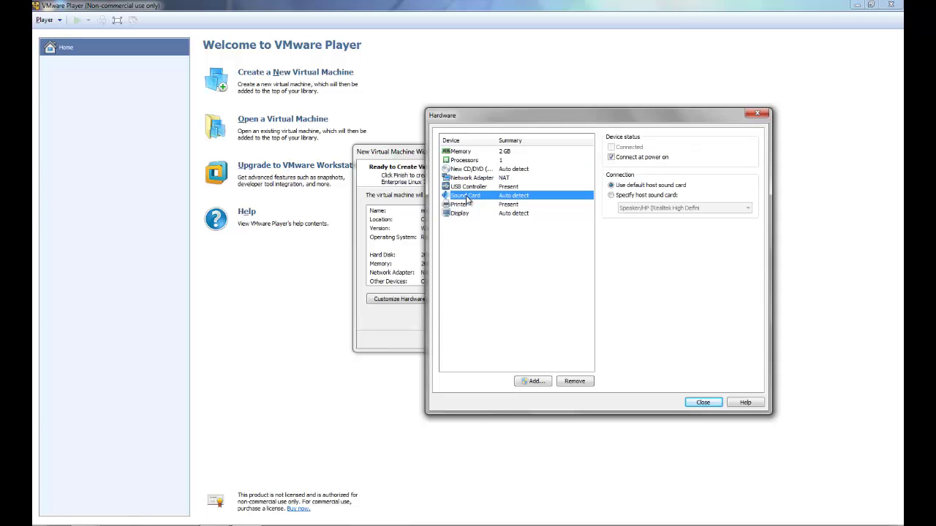
{"action": "left_click", "coordinate": [575, 383]}
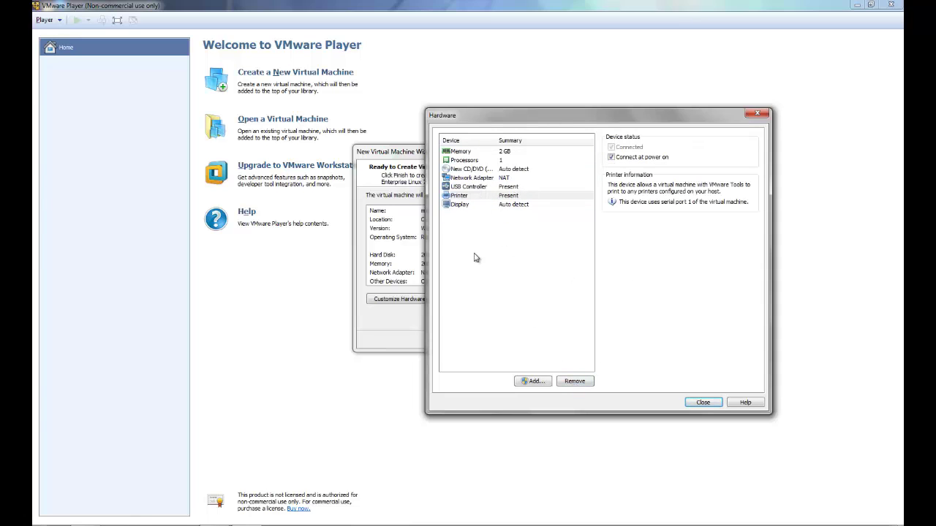
{"action": "left_click", "coordinate": [480, 196]}
{"action": "left_click", "coordinate": [575, 381]}
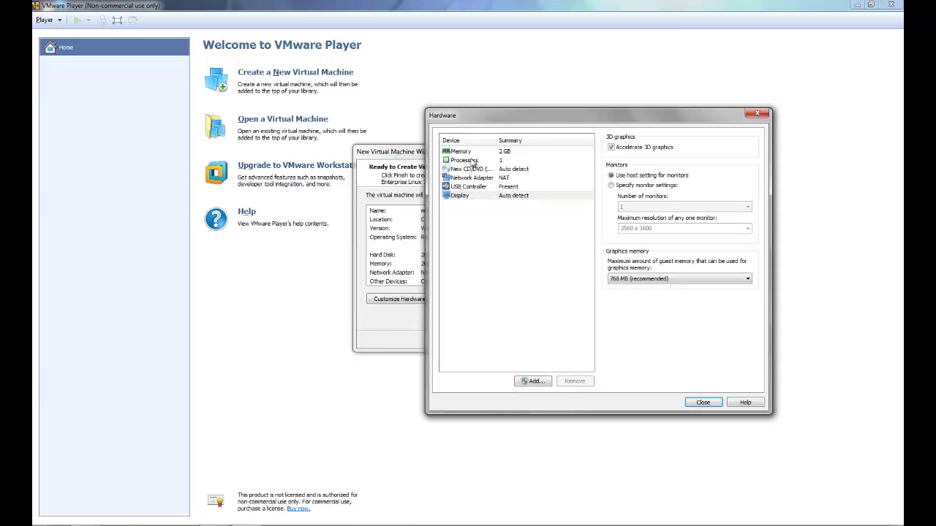
{"action": "left_click", "coordinate": [703, 403]}
{"action": "left_click", "coordinate": [520, 343]}
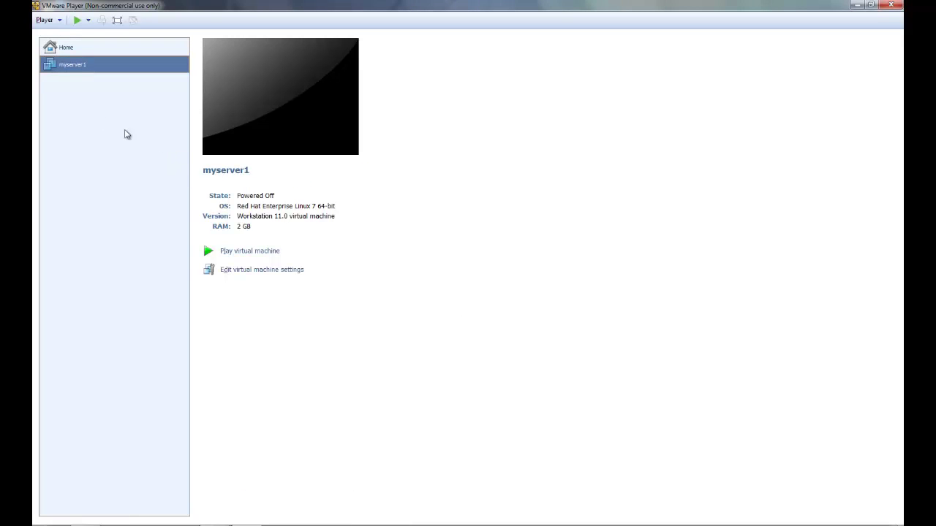
Point myserver1's CD/DVD drive at rhel-server-7.0-x86_64-dvd.iso and power the machine on.
{"action": "left_click", "coordinate": [247, 270]}
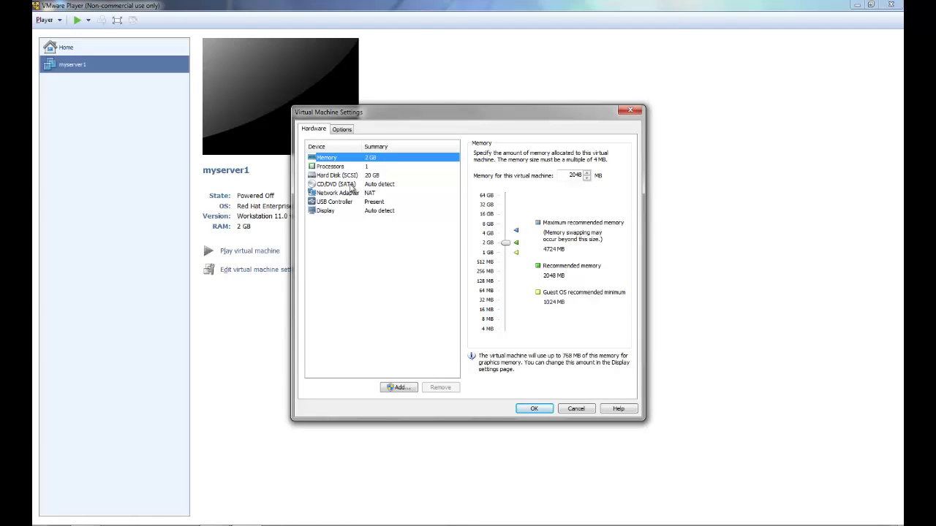
{"action": "left_click", "coordinate": [349, 185]}
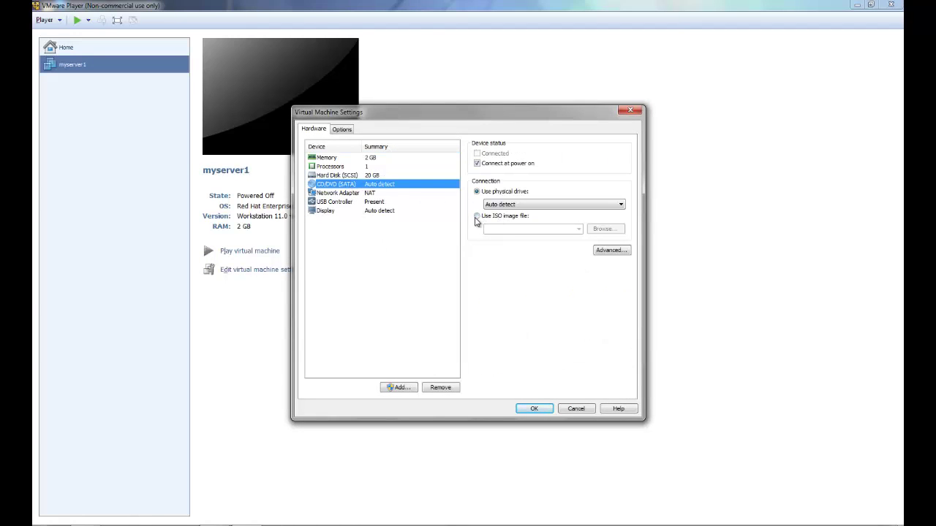
{"action": "left_click", "coordinate": [476, 219]}
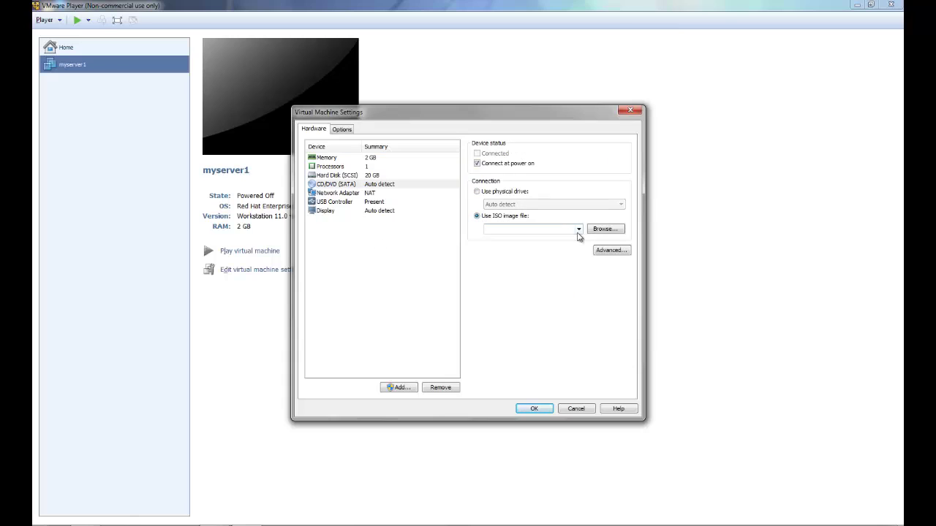
{"action": "left_click", "coordinate": [578, 230]}
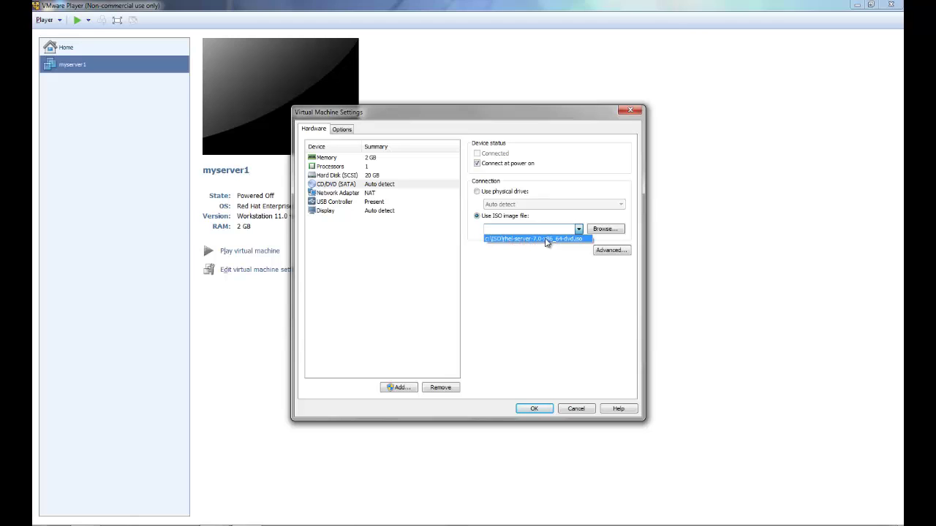
{"action": "left_click", "coordinate": [546, 240]}
{"action": "left_click", "coordinate": [534, 408]}
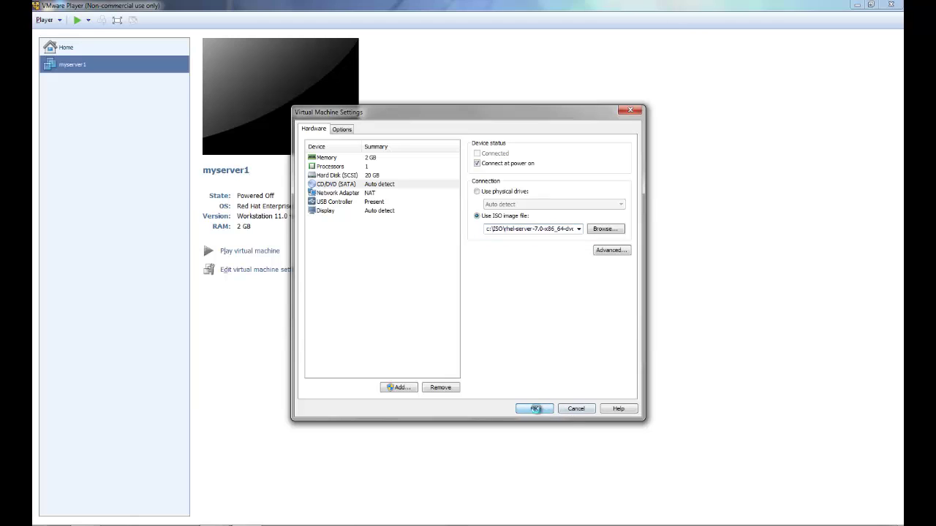
{"action": "left_click", "coordinate": [239, 253]}
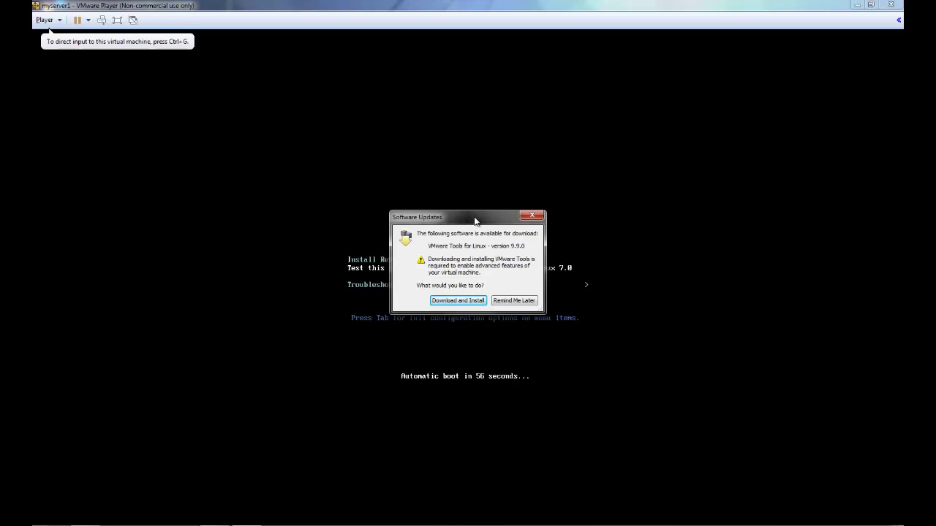
Postpone the VMware Tools update with Remind Me Later and switch myserver1 to full screen.
{"action": "left_click_drag", "start_coordinate": [475, 220], "coordinate": [476, 200]}
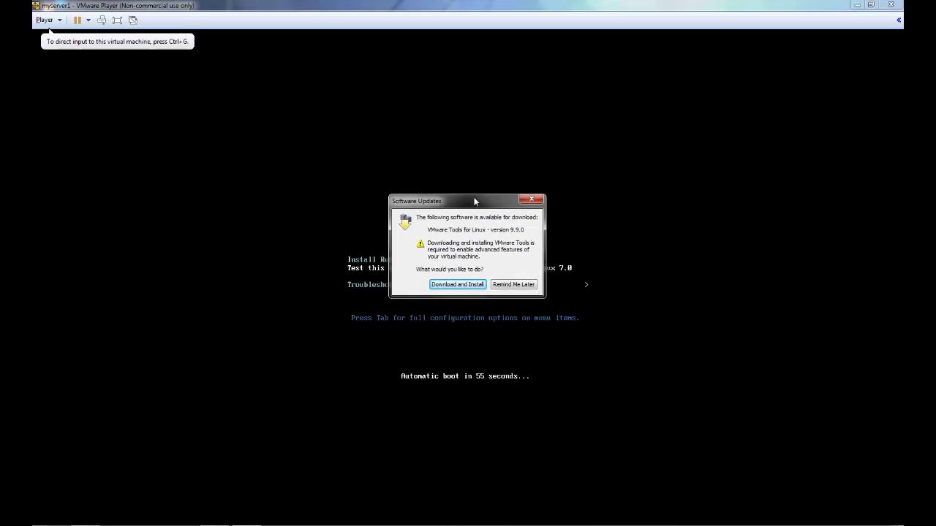
{"action": "left_click", "coordinate": [522, 283]}
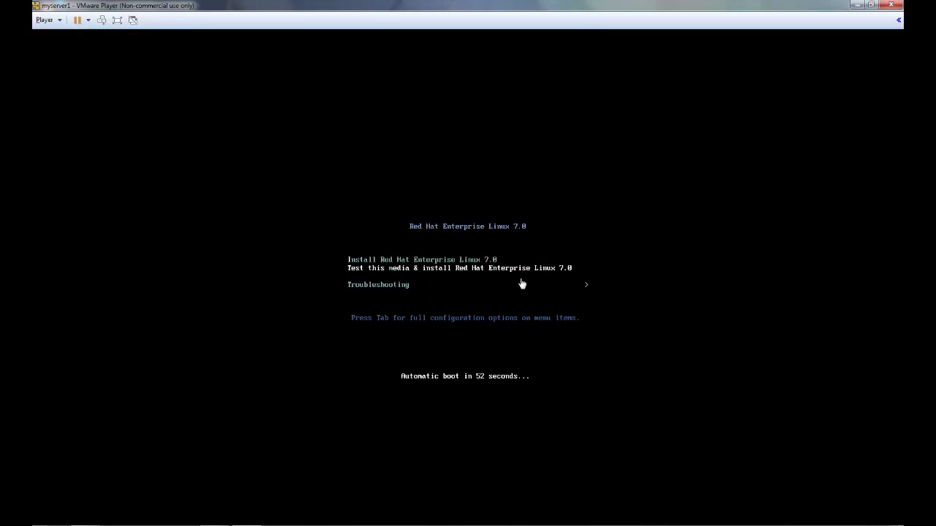
{"action": "left_click", "coordinate": [117, 20]}
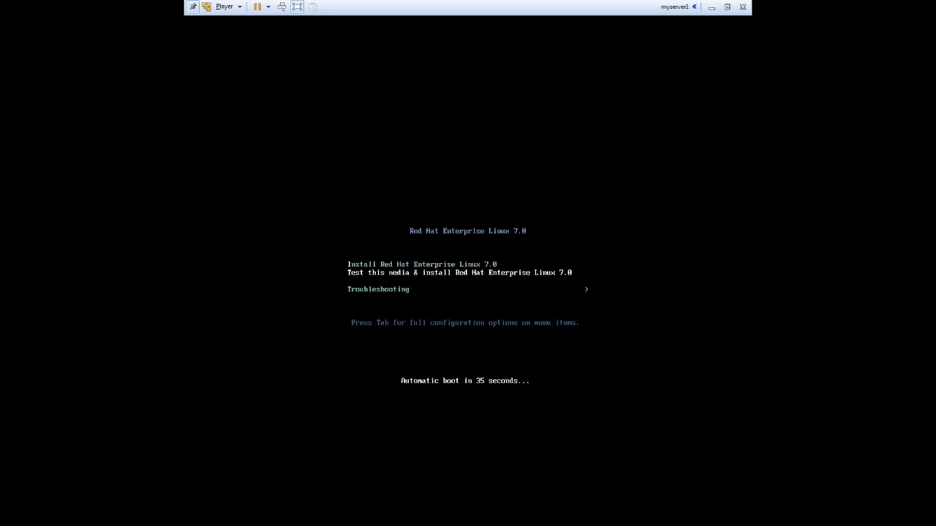
Stop the boot countdown and start 'Test this media & install Red Hat Enterprise Linux 7.0'.
{"action": "key", "text": "Down"}
{"action": "key", "text": "Up"}
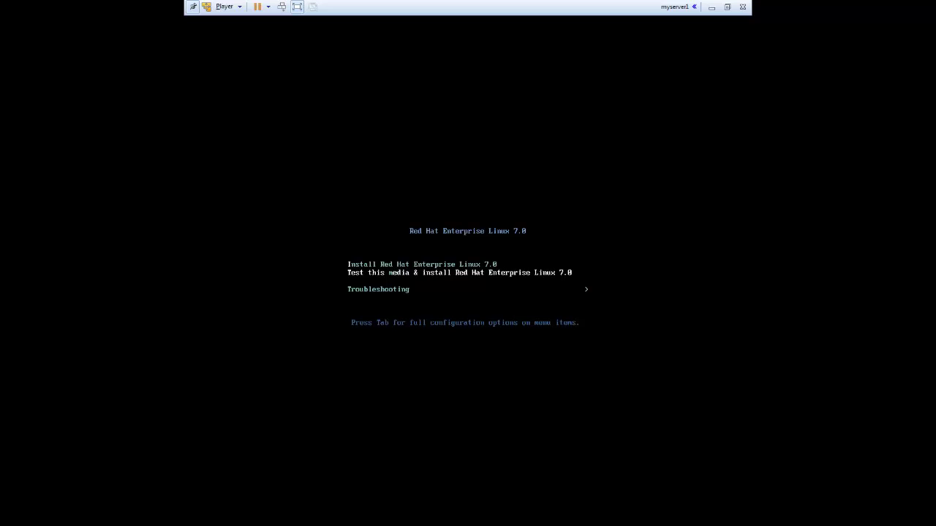
{"action": "key", "text": "Down"}
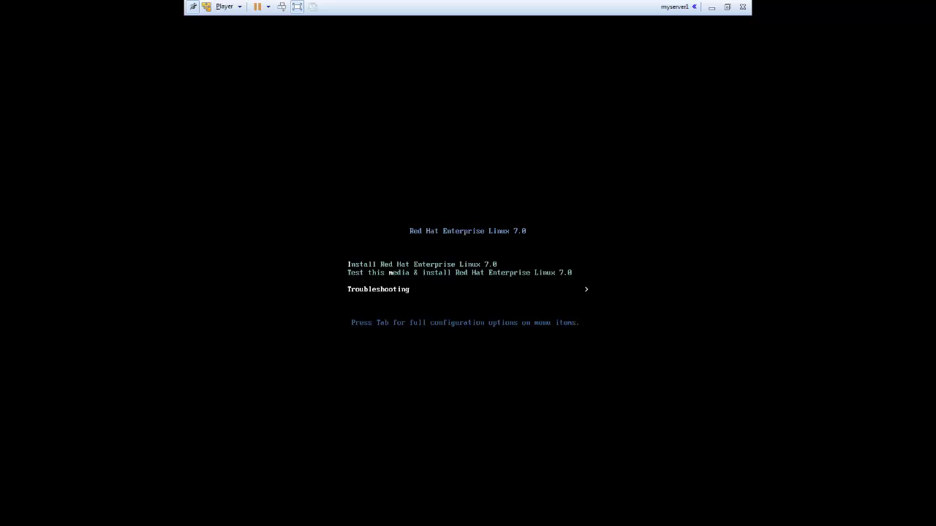
{"action": "key", "text": "Up"}
{"action": "key", "text": "Down"}
{"action": "key", "text": "Up"}
{"action": "key", "text": "Down"}
{"action": "key", "text": "Up"}
{"action": "key", "text": "Down"}
{"action": "key", "text": "Up"}
{"action": "key", "text": "Return"}
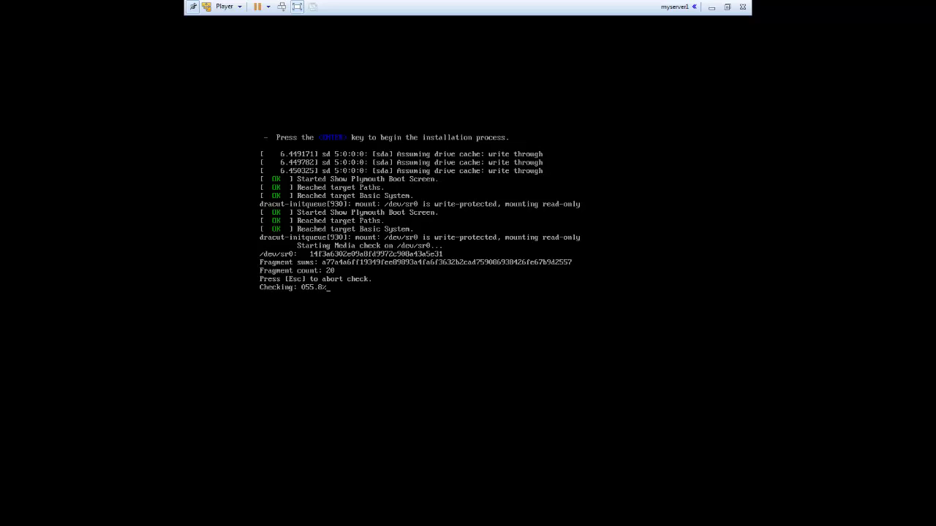
Abort the media check and continue with English (United States) as the installer language.
{"action": "key", "text": "Escape"}
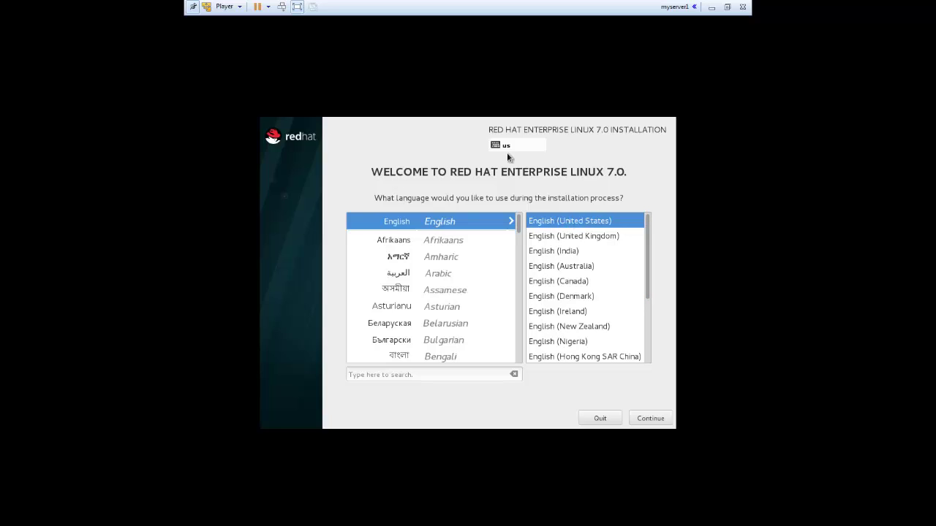
{"action": "left_click", "coordinate": [659, 415]}
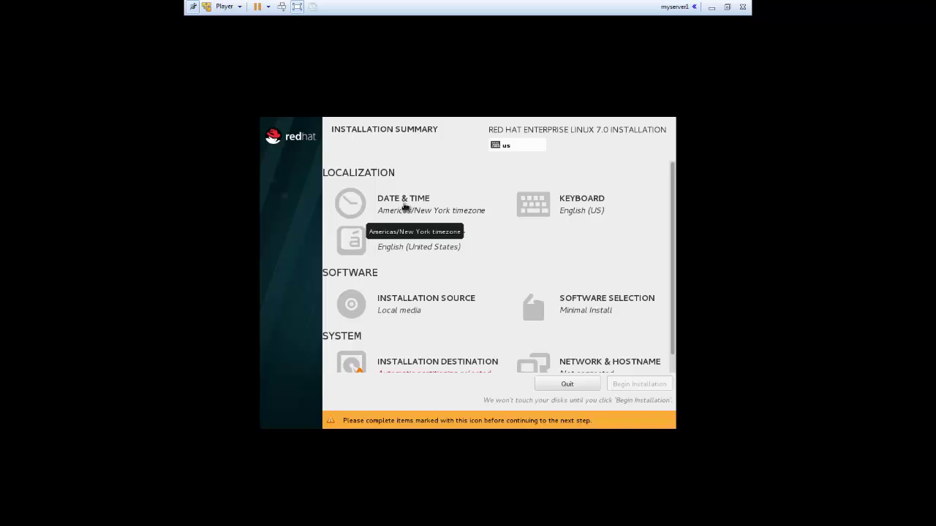
Pick Sao Paulo on the Date & Time map to set the Americas/Sao Paulo timezone.
{"action": "left_click", "coordinate": [411, 206]}
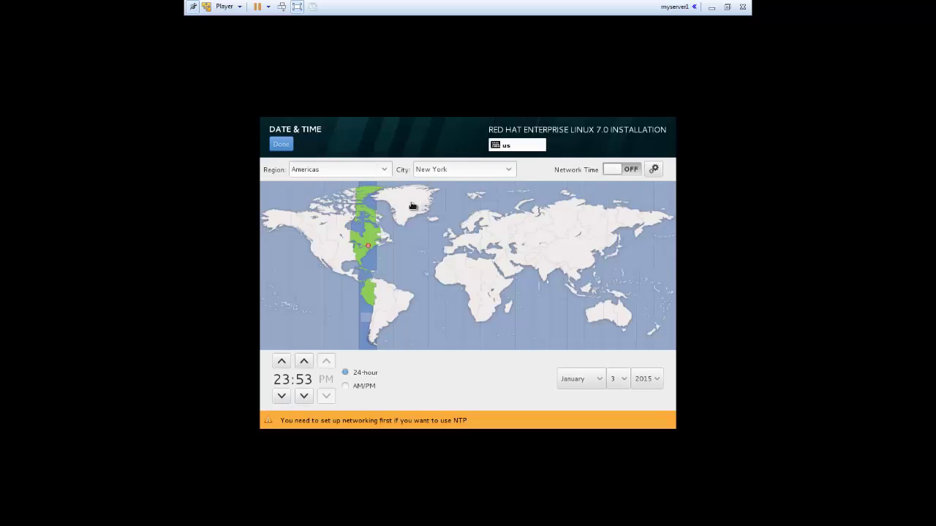
{"action": "left_click", "coordinate": [405, 308]}
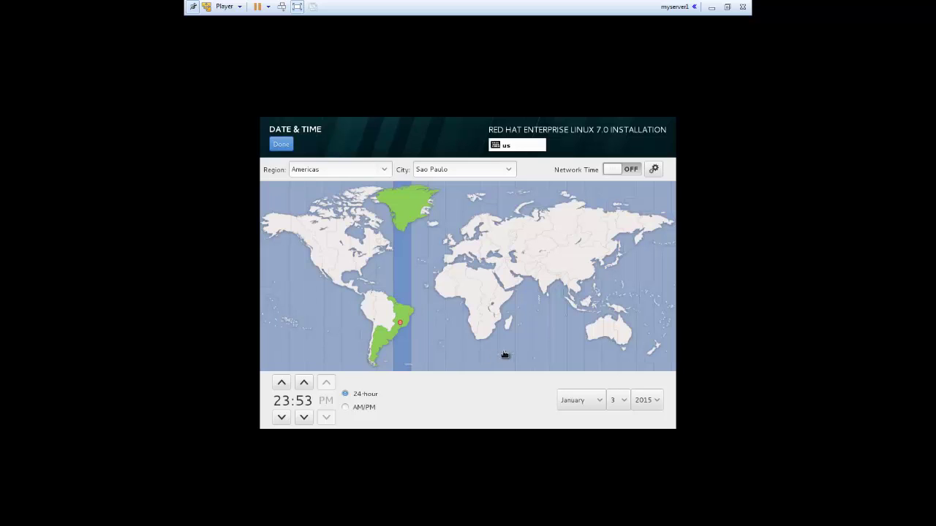
{"action": "left_click", "coordinate": [284, 147]}
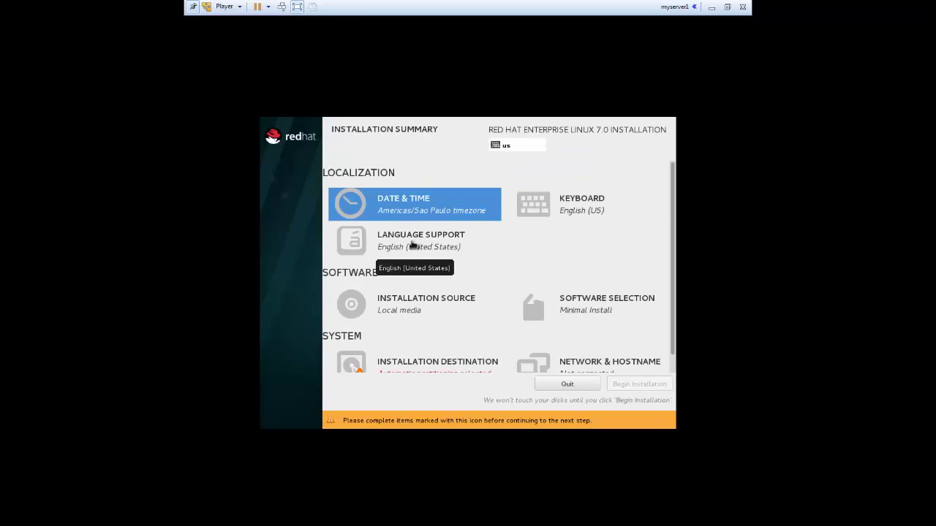
Review Language Support and keep English (United States) unchanged.
{"action": "left_click", "coordinate": [412, 244]}
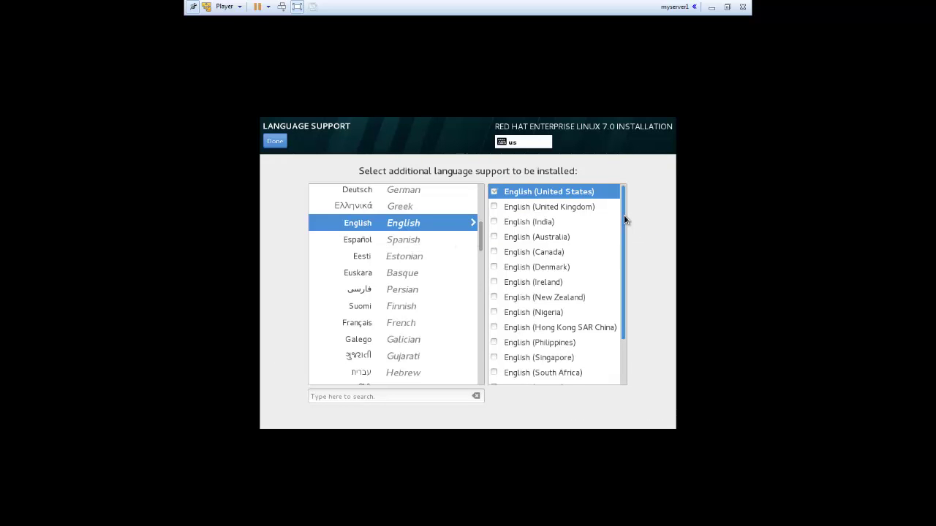
{"action": "left_click_drag", "start_coordinate": [625, 220], "coordinate": [625, 159]}
{"action": "left_click", "coordinate": [276, 141]}
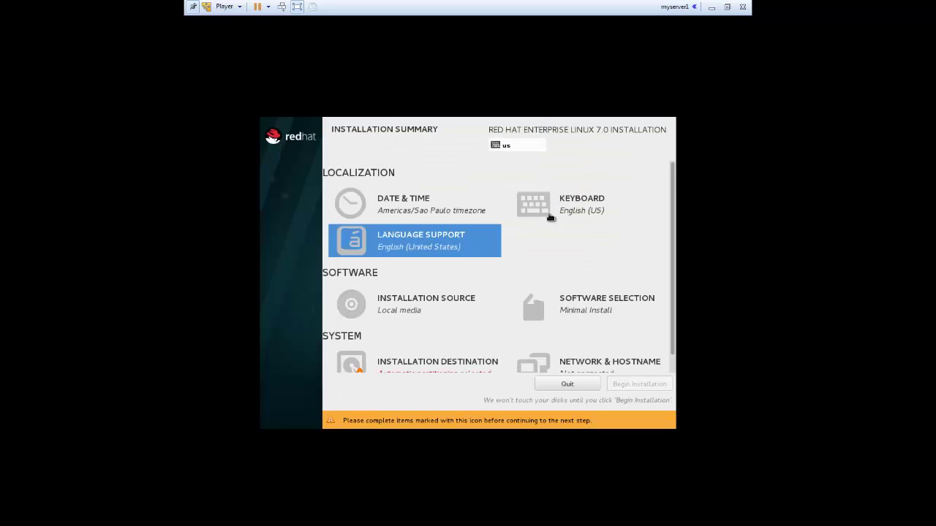
Add the Portuguese (Brazil) keyboard layout and remove English (US).
{"action": "left_click", "coordinate": [570, 208]}
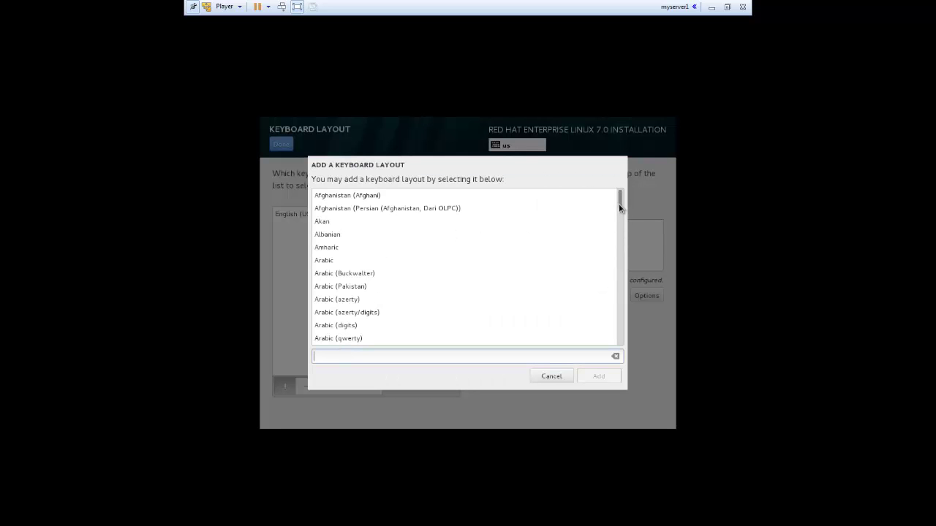
{"action": "left_click_drag", "start_coordinate": [619, 202], "coordinate": [620, 211]}
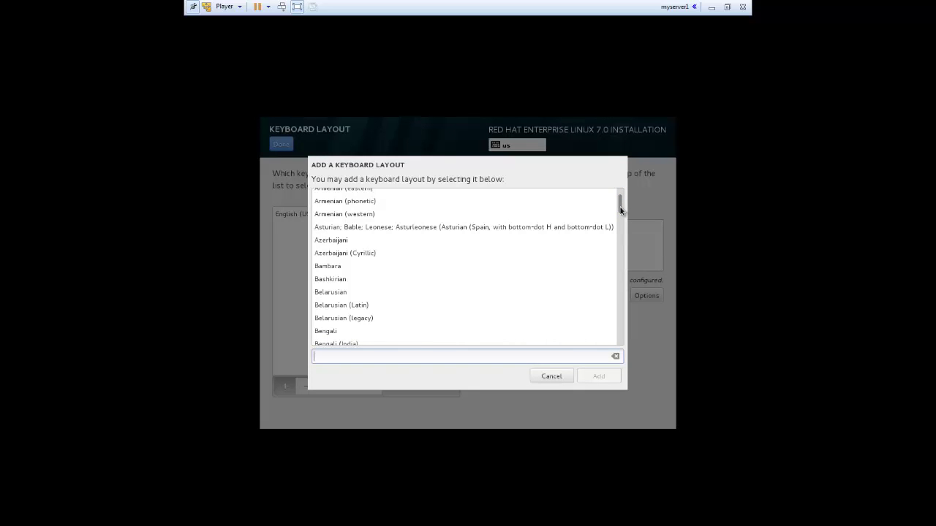
{"action": "type", "text": "por"}
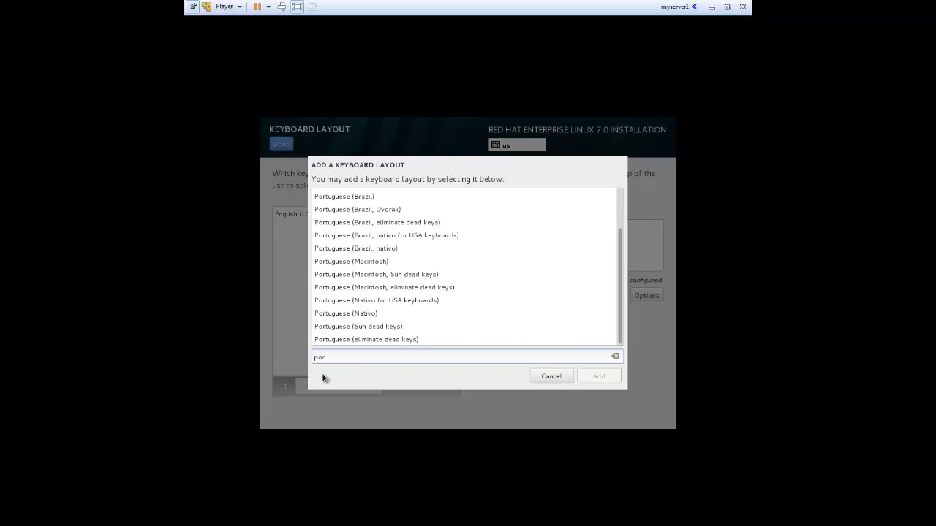
{"action": "left_click", "coordinate": [362, 314]}
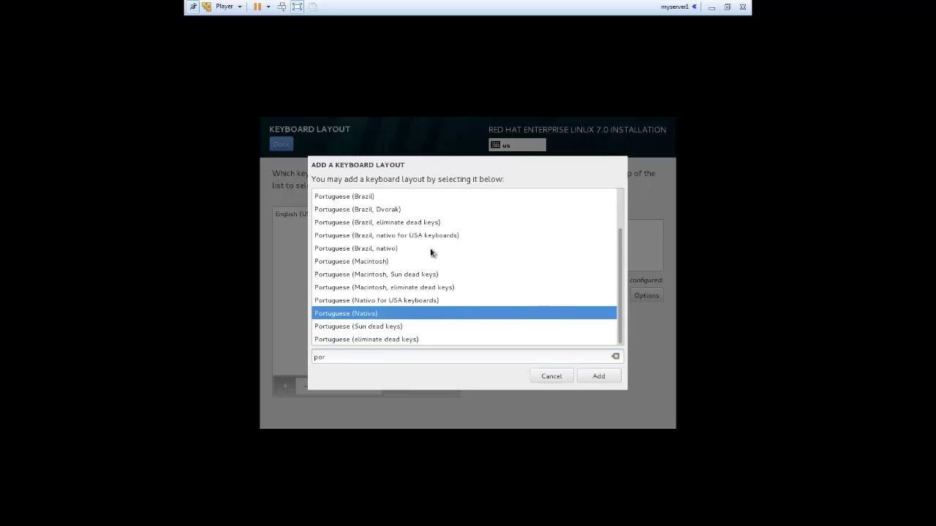
{"action": "left_click", "coordinate": [358, 197]}
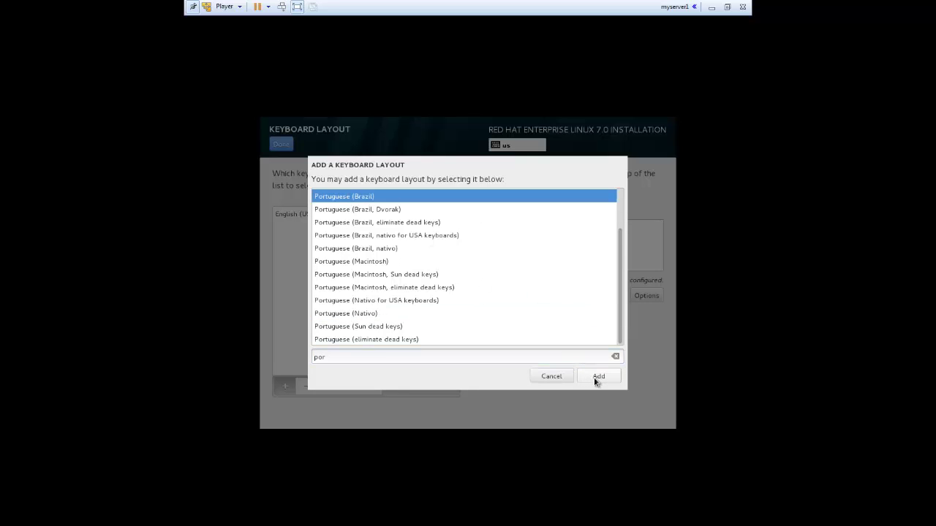
{"action": "left_click", "coordinate": [595, 378]}
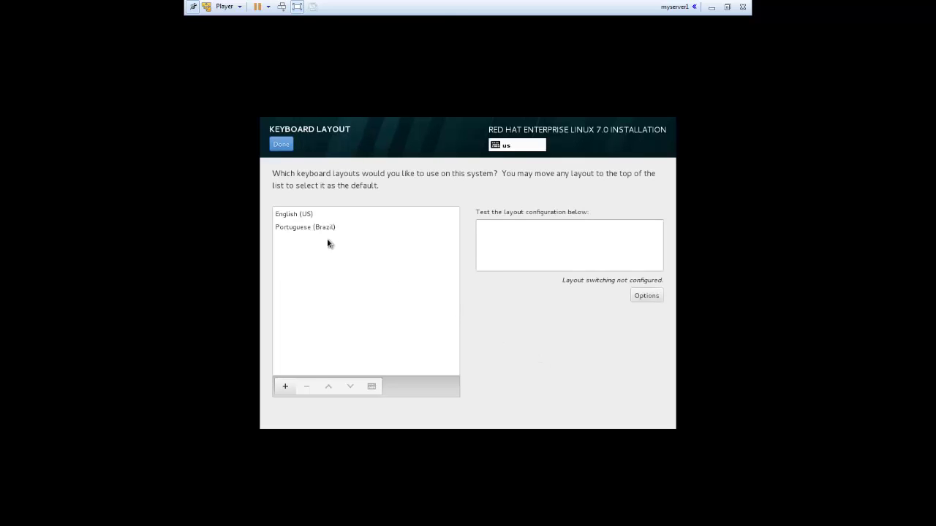
{"action": "left_click", "coordinate": [311, 214]}
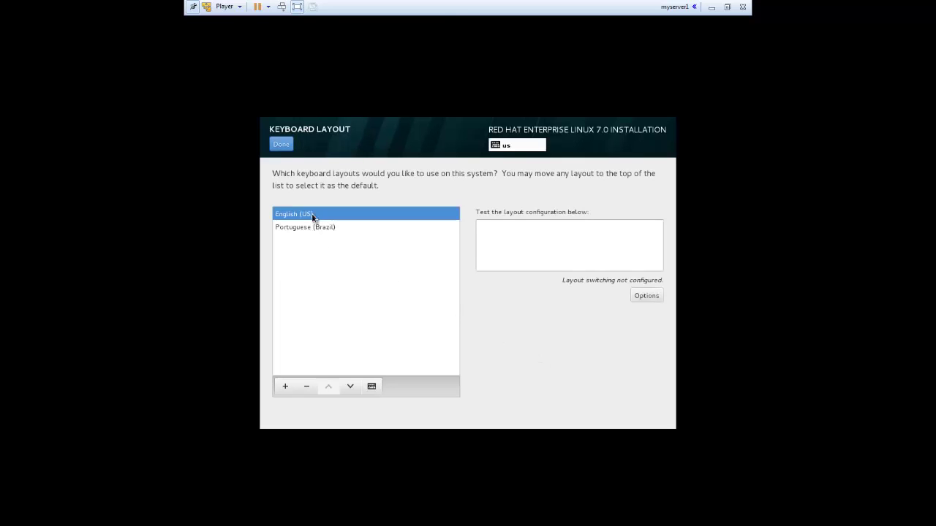
{"action": "left_click", "coordinate": [307, 386]}
{"action": "left_click", "coordinate": [280, 144]}
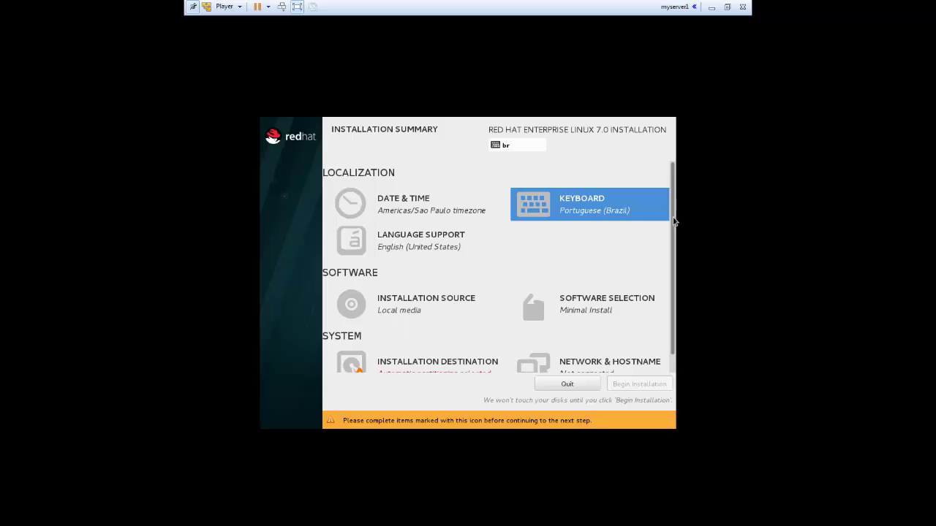
Scroll down the Installation Summary and enter Software Selection.
{"action": "left_click_drag", "start_coordinate": [674, 221], "coordinate": [673, 246]}
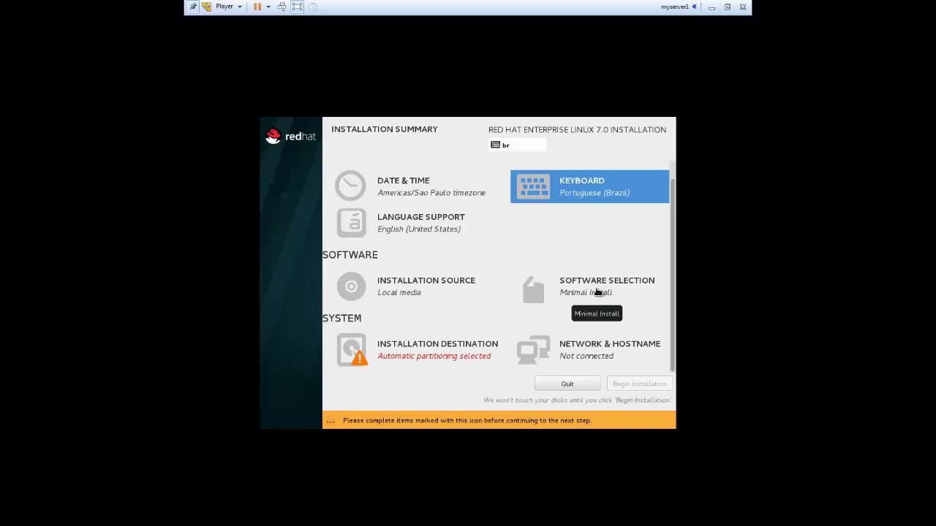
{"action": "left_click", "coordinate": [598, 293]}
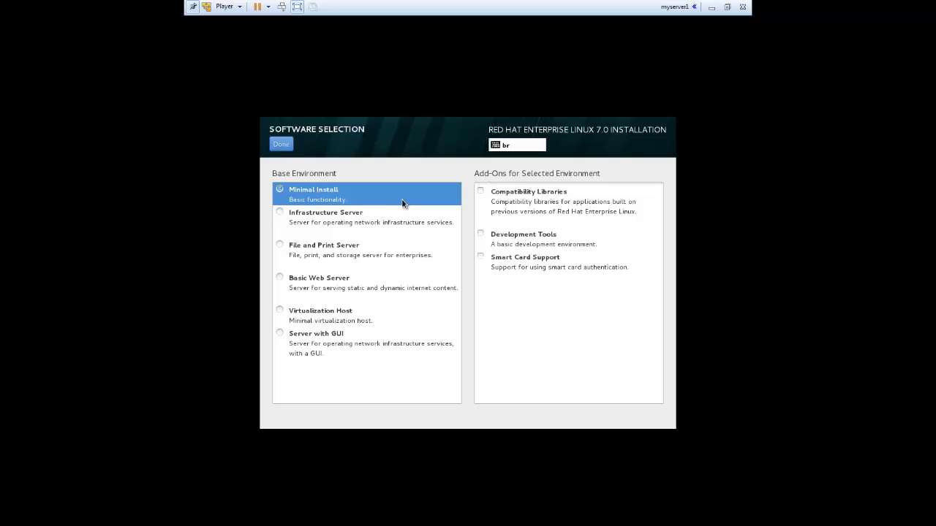
Try Infrastructure Server and File and Print Server, select Basic Web Server, then scroll its add-ons.
{"action": "left_click", "coordinate": [280, 212]}
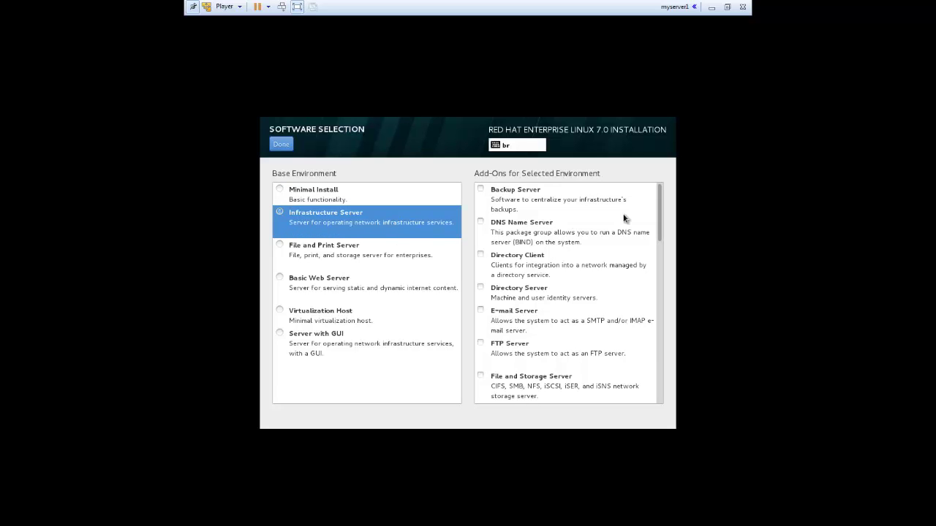
{"action": "mouse_move", "coordinate": [660, 197]}
{"action": "left_mouse_down"}
{"action": "mouse_move", "coordinate": [660, 250]}
{"action": "mouse_move", "coordinate": [659, 200]}
{"action": "left_mouse_up"}
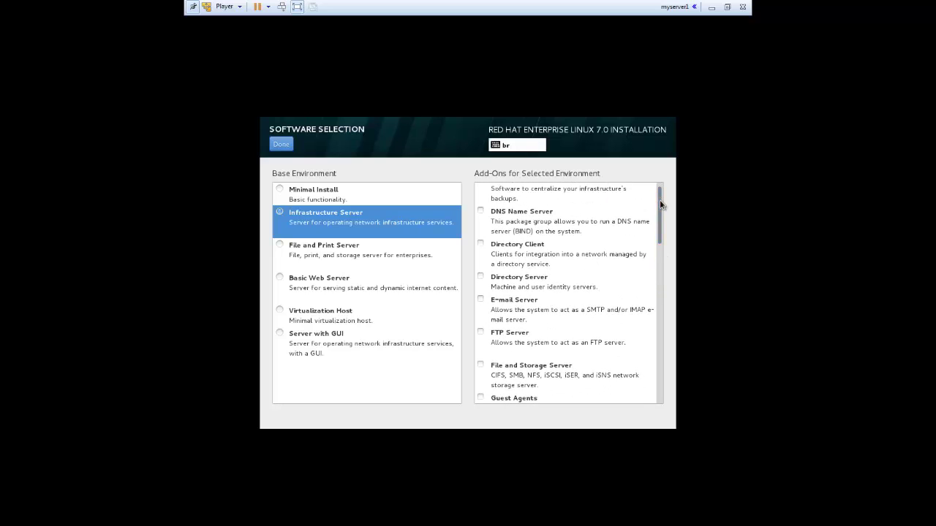
{"action": "left_click", "coordinate": [332, 248]}
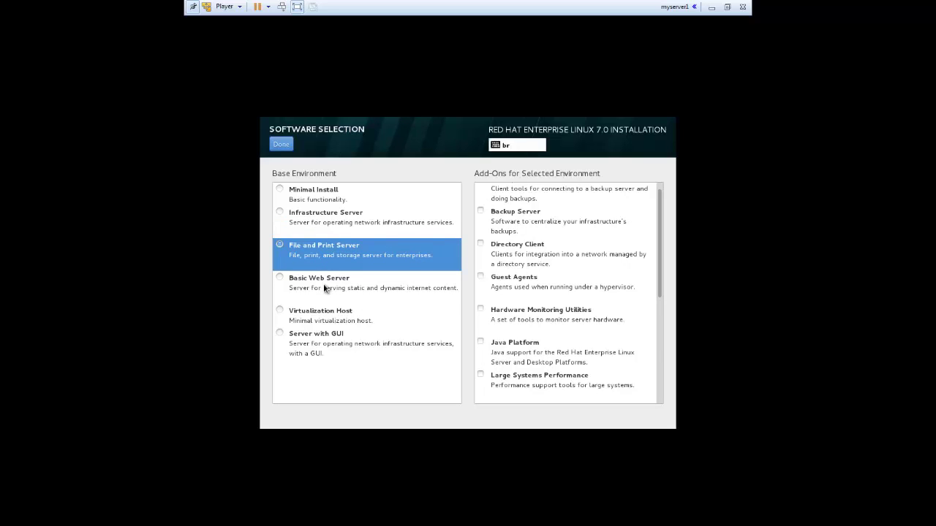
{"action": "left_click", "coordinate": [326, 288]}
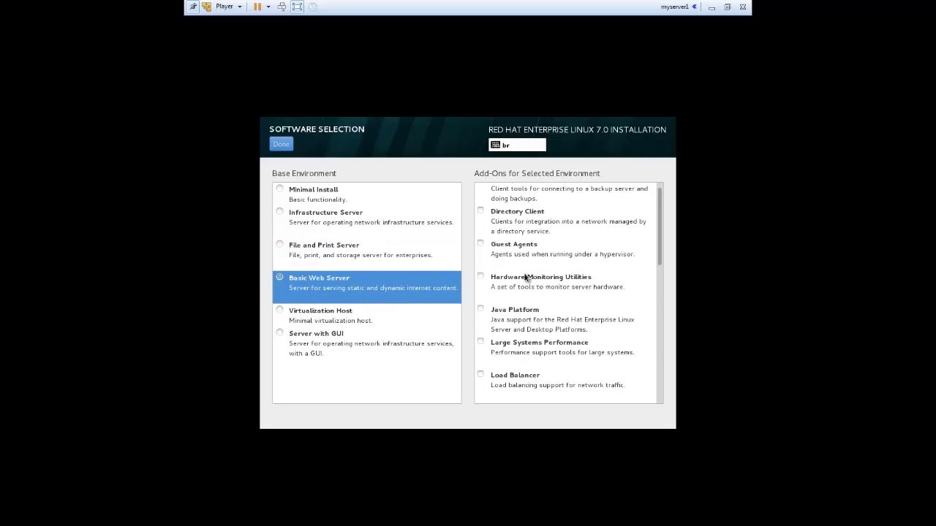
{"action": "left_click_drag", "start_coordinate": [660, 248], "coordinate": [659, 291]}
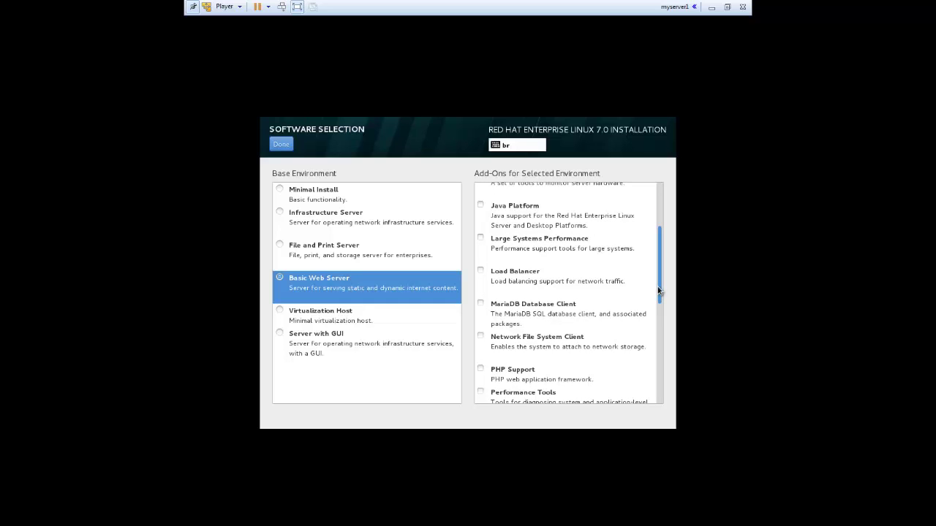
{"action": "left_click_drag", "start_coordinate": [657, 291], "coordinate": [660, 334]}
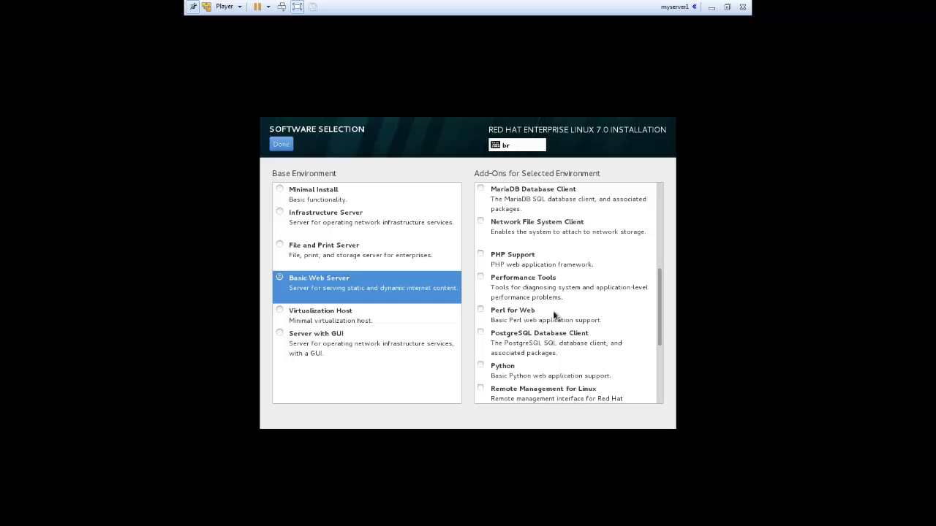
{"action": "left_click_drag", "start_coordinate": [661, 313], "coordinate": [658, 343]}
{"action": "left_click_drag", "start_coordinate": [658, 358], "coordinate": [634, 374]}
Choose Server with GUI as the base environment, review the Add-Ons list, and confirm the selection.
{"action": "left_click", "coordinate": [279, 311]}
{"action": "left_click", "coordinate": [280, 334]}
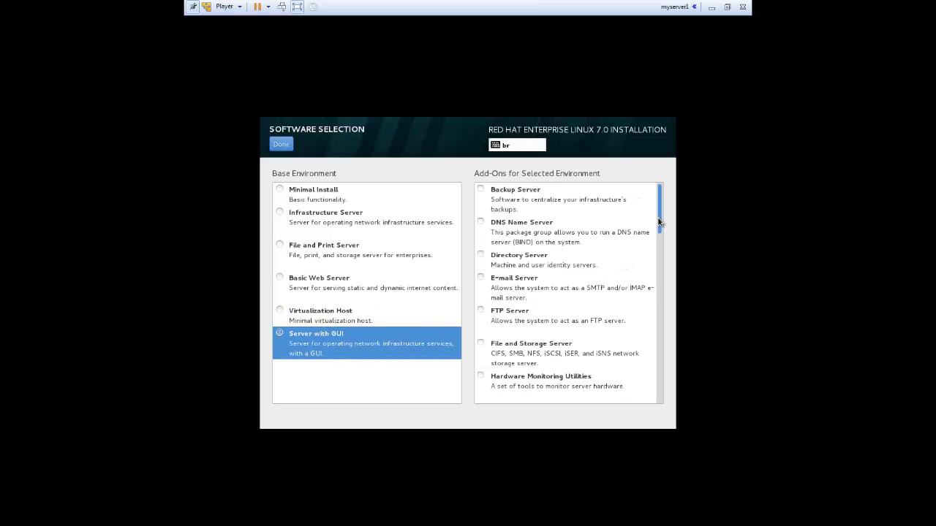
{"action": "left_click_drag", "start_coordinate": [658, 216], "coordinate": [657, 395]}
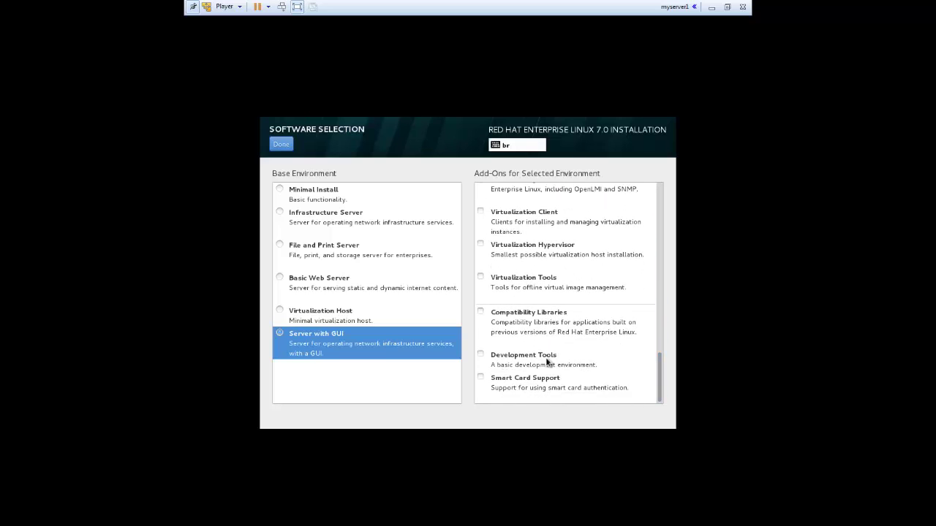
{"action": "left_click", "coordinate": [313, 342]}
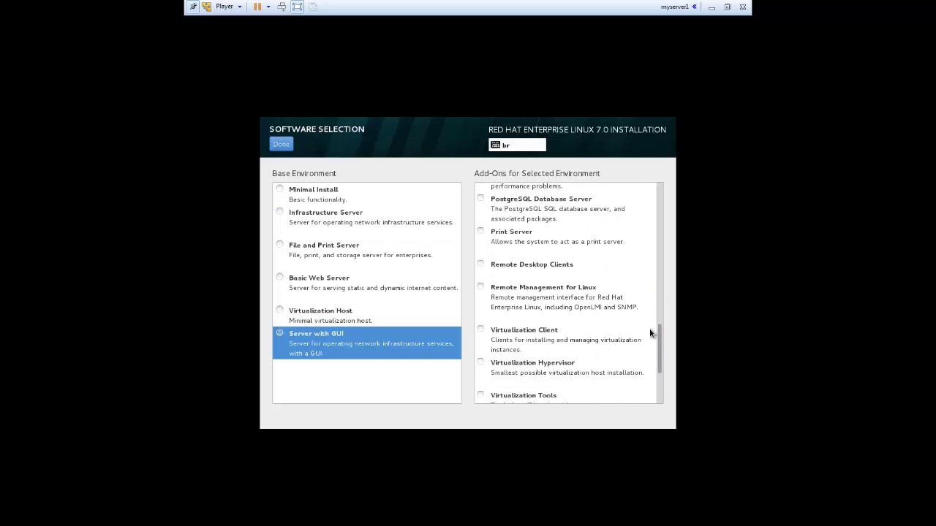
{"action": "left_click_drag", "start_coordinate": [661, 332], "coordinate": [666, 262]}
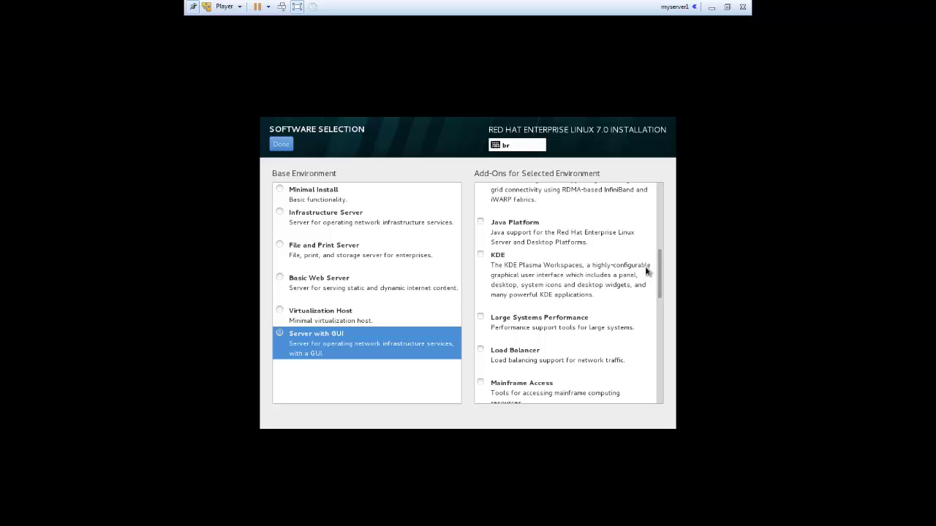
{"action": "scroll", "coordinate": [659, 267], "scroll_direction": "down", "scroll_amount": 3}
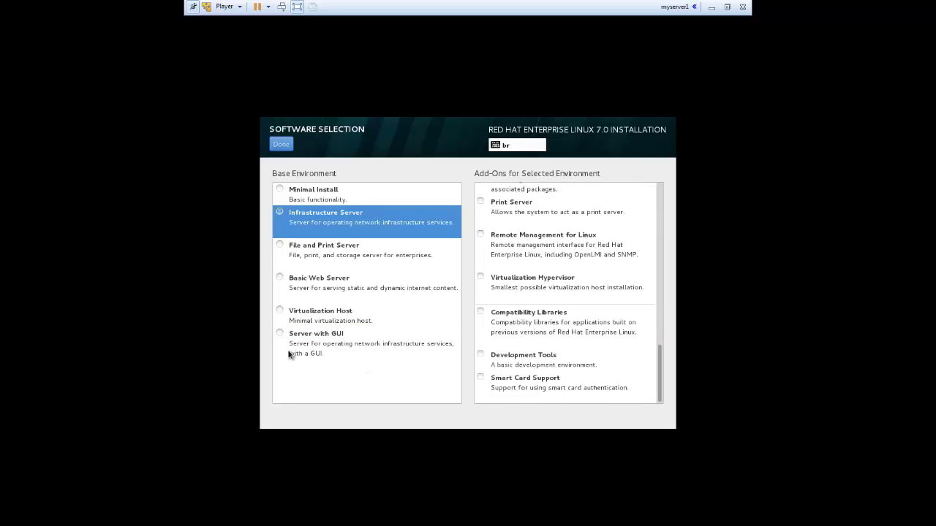
{"action": "left_click", "coordinate": [282, 335]}
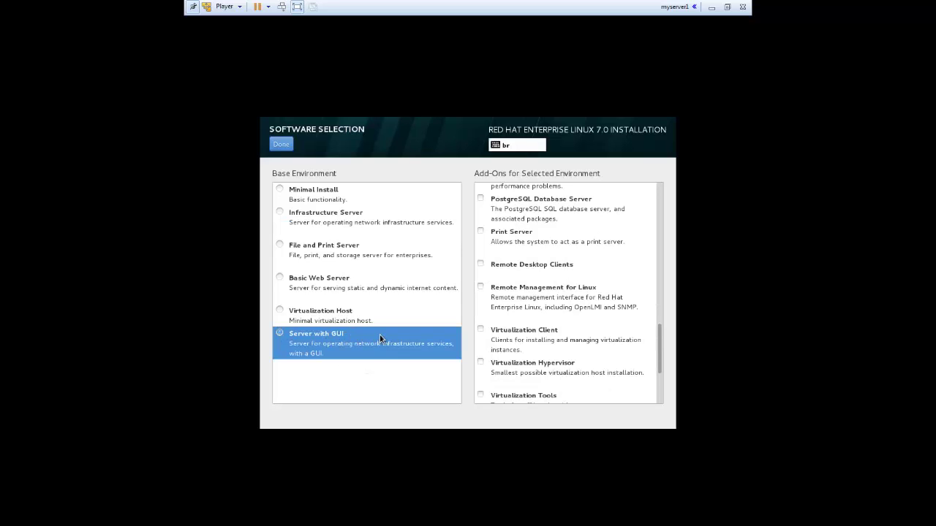
{"action": "left_click", "coordinate": [286, 146]}
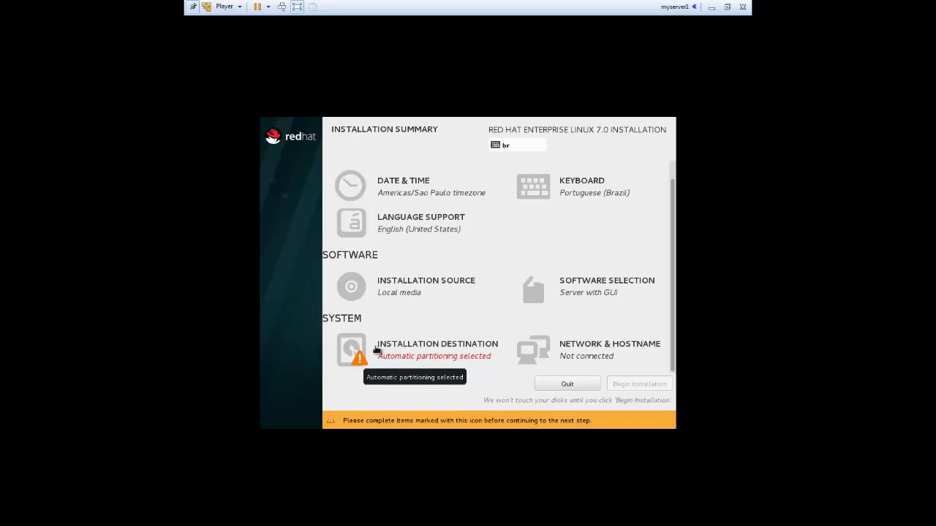
Switch the Ethernet connection on under Network & Hostname, then go to Installation Destination.
{"action": "left_click", "coordinate": [585, 354]}
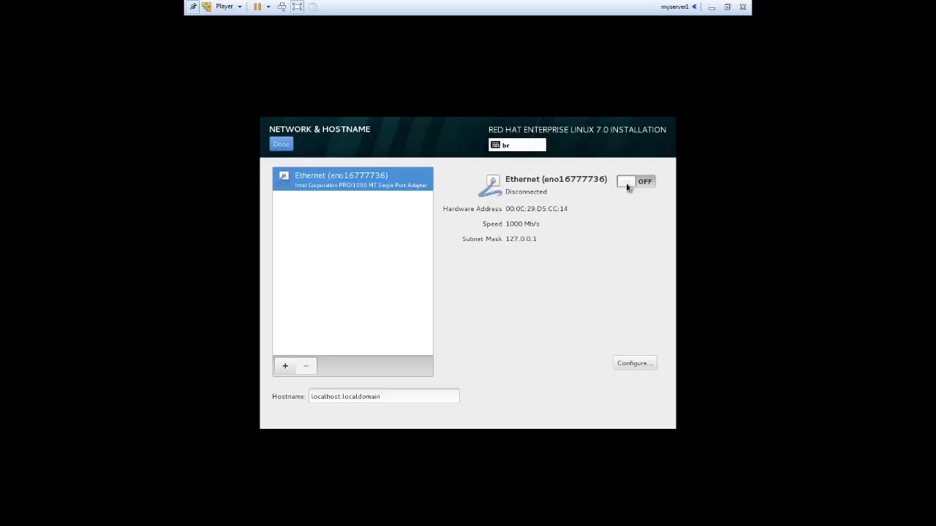
{"action": "left_click", "coordinate": [647, 182]}
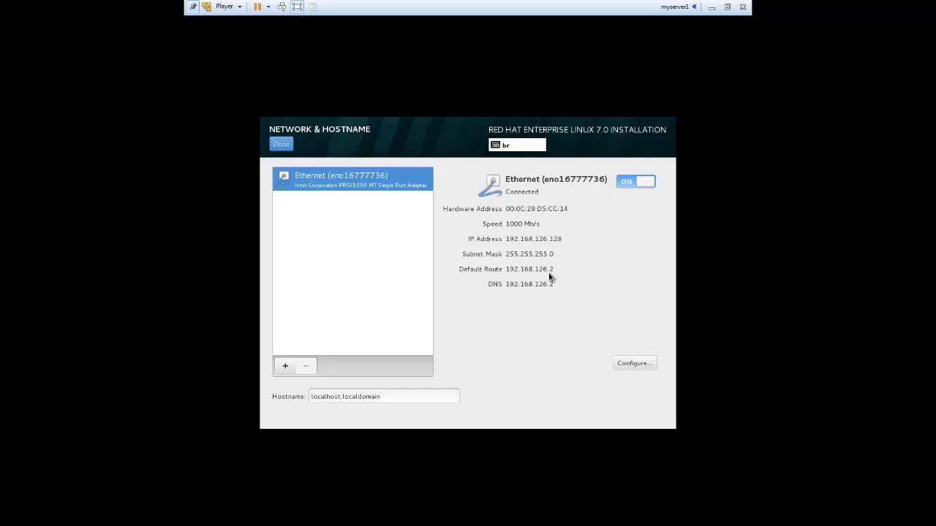
{"action": "left_click", "coordinate": [285, 146]}
{"action": "left_click", "coordinate": [412, 341]}
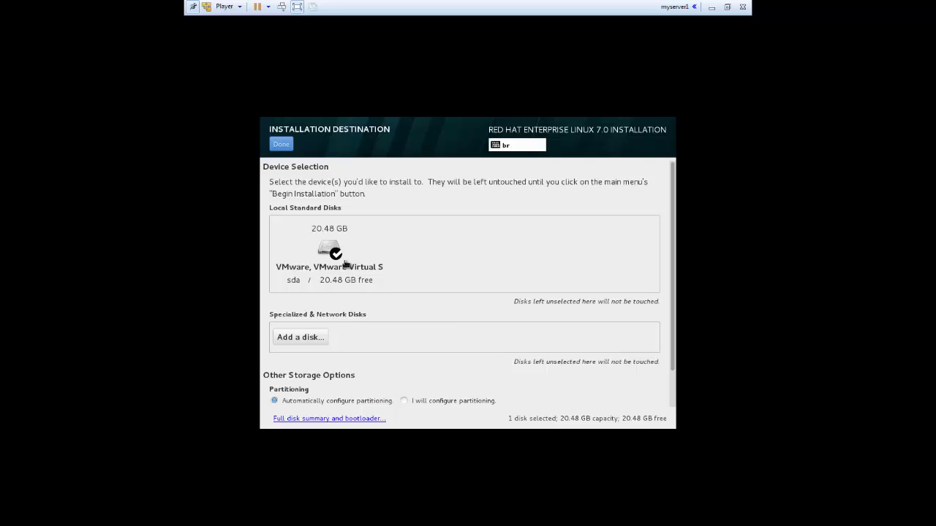
Select the 20.48 GB sda virtual disk with 'I will configure partitioning' and continue.
{"action": "left_click", "coordinate": [327, 249]}
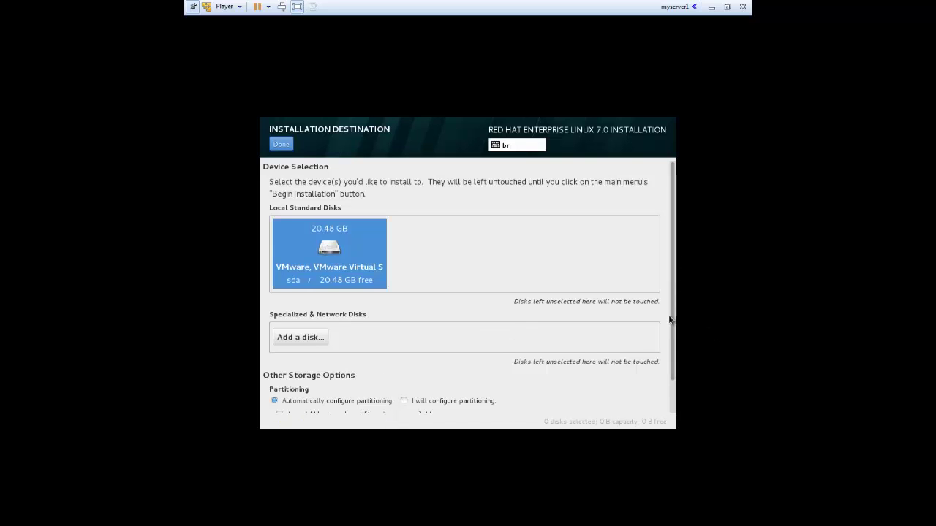
{"action": "left_click_drag", "start_coordinate": [672, 315], "coordinate": [675, 355]}
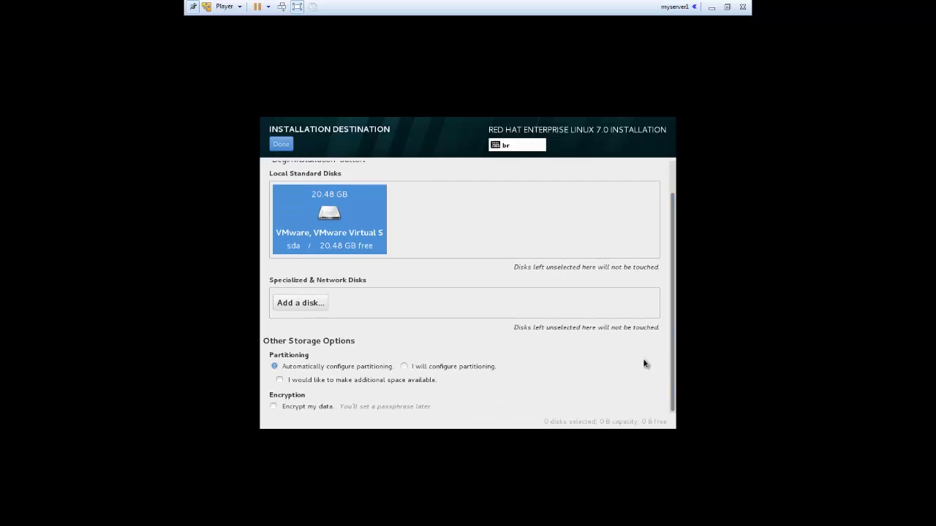
{"action": "left_click", "coordinate": [405, 366]}
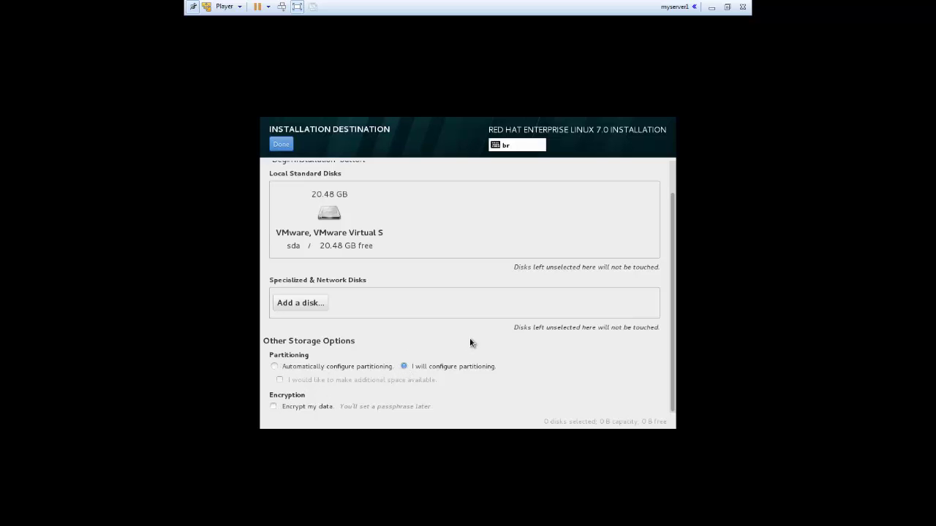
{"action": "left_click", "coordinate": [329, 215]}
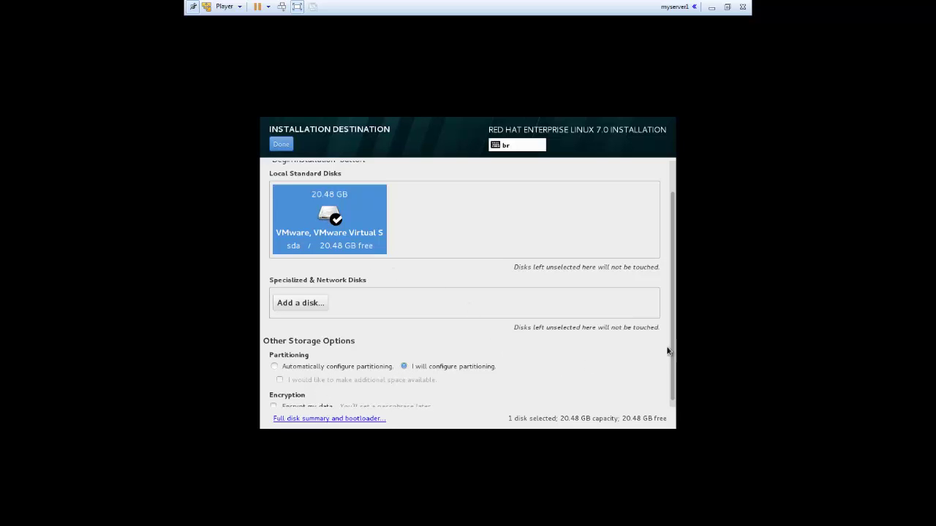
{"action": "scroll", "coordinate": [668, 359], "scroll_direction": "down", "scroll_amount": 1}
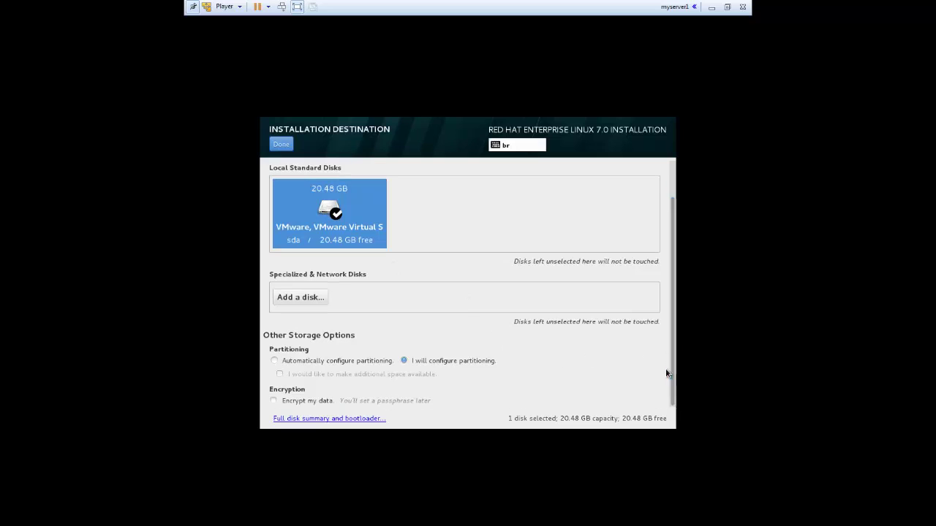
{"action": "left_click", "coordinate": [281, 146]}
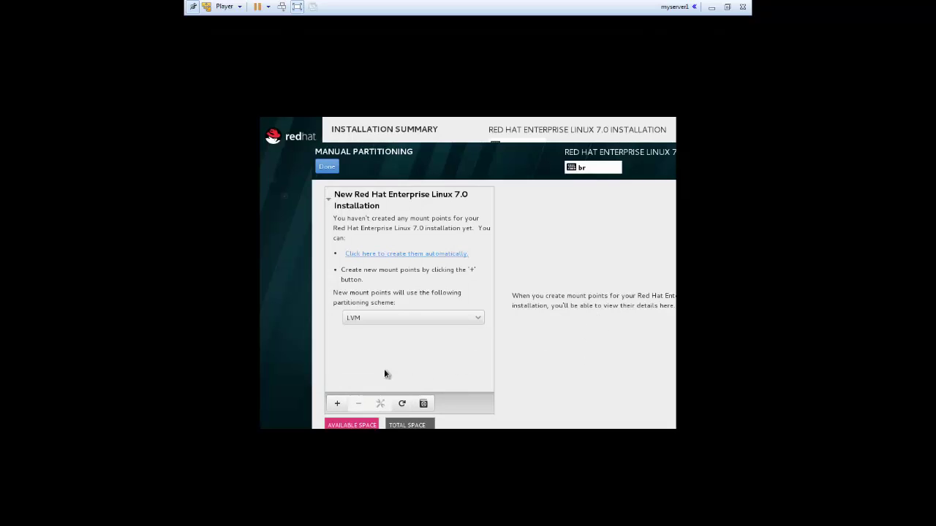
Auto-create the /boot (500 MB xfs), / (17.92 GB) and swap (2.04 GB) partitions.
{"action": "left_click", "coordinate": [338, 405]}
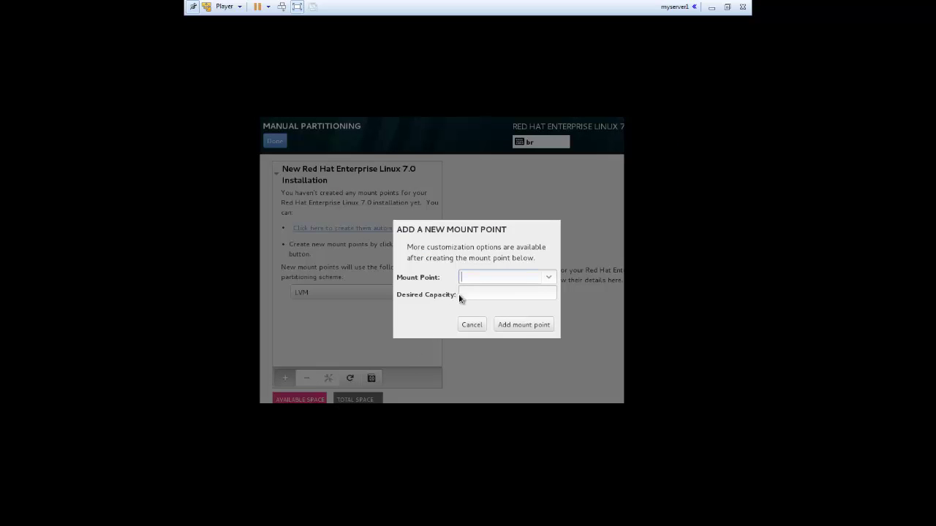
{"action": "left_click", "coordinate": [471, 324]}
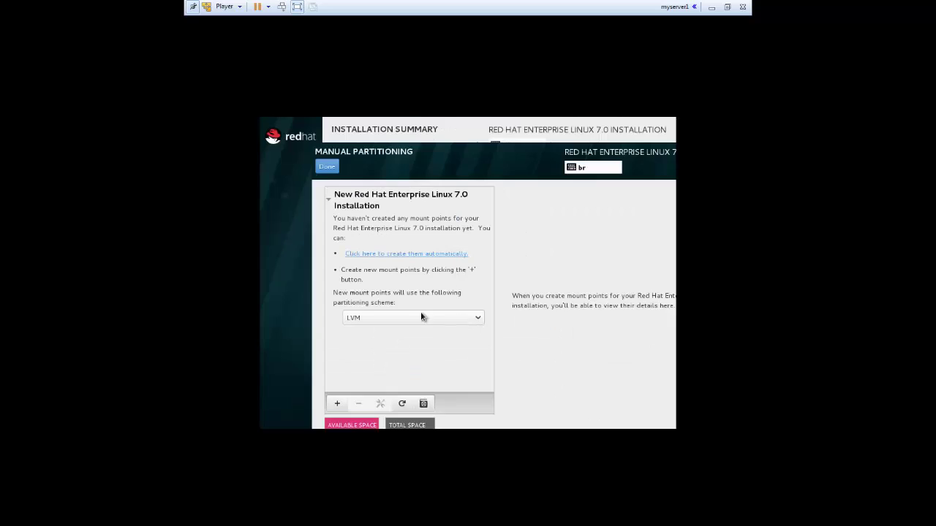
{"action": "left_click", "coordinate": [395, 254]}
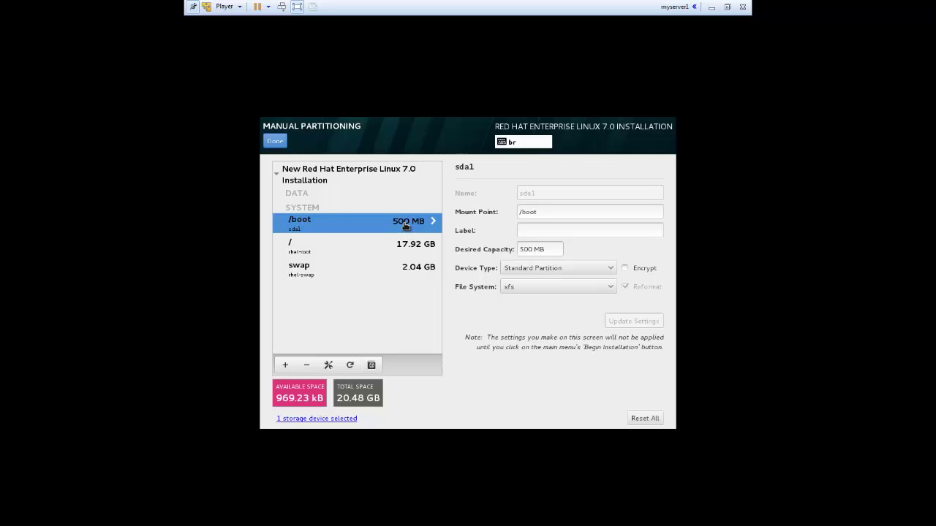
Inspect the /, swap and /boot partition settings, then finish partitioning to see the change summary.
{"action": "left_click", "coordinate": [311, 248]}
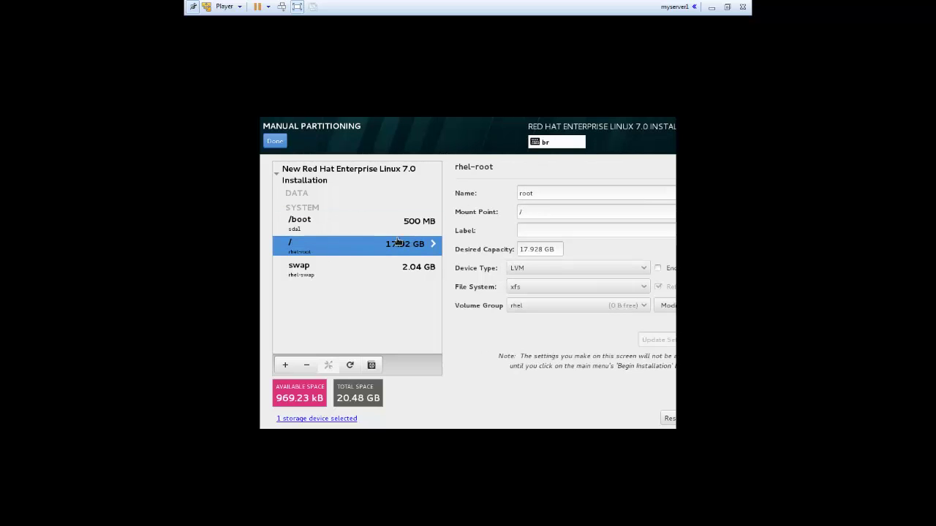
{"action": "left_click", "coordinate": [349, 271]}
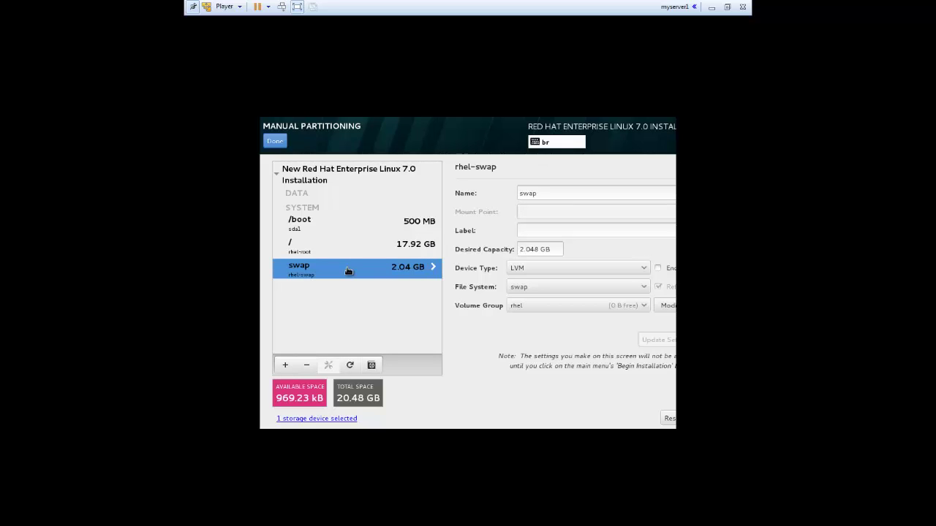
{"action": "left_click", "coordinate": [300, 227]}
{"action": "left_click", "coordinate": [313, 241]}
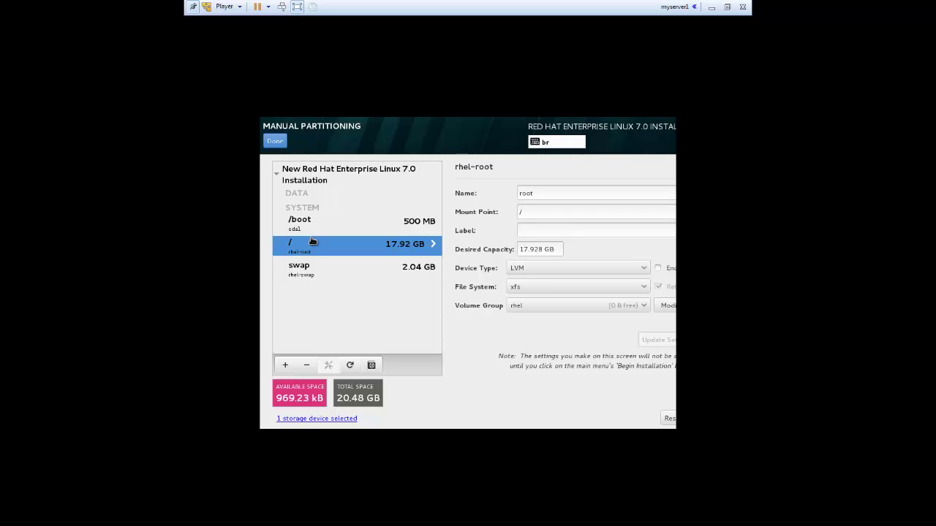
{"action": "left_click", "coordinate": [318, 221]}
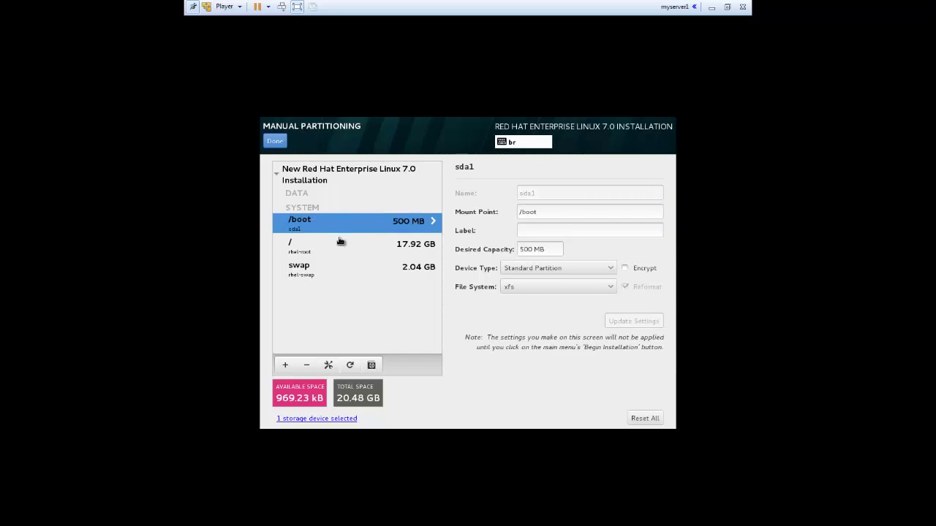
{"action": "left_click", "coordinate": [334, 244]}
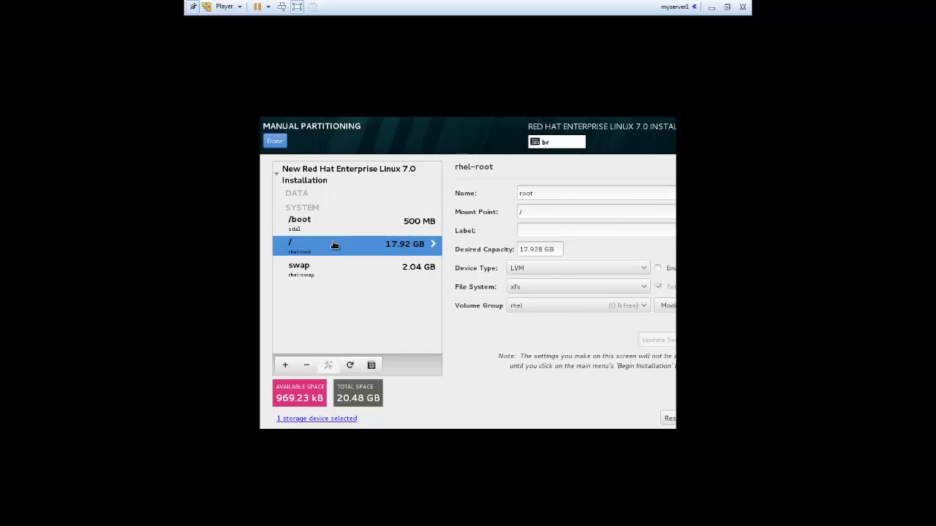
{"action": "left_click", "coordinate": [343, 278]}
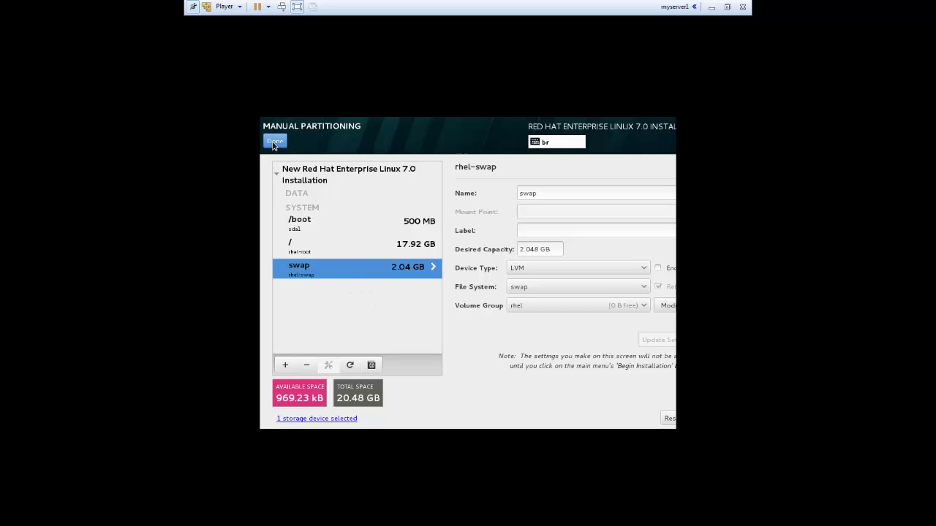
{"action": "left_click", "coordinate": [274, 142]}
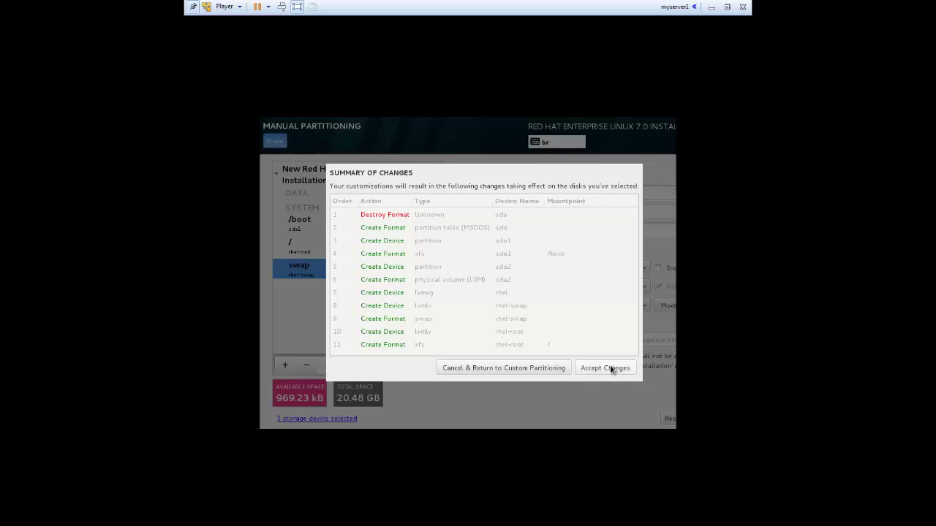
Accept the disk changes, begin installing RHEL 7.0, and go to Root Password.
{"action": "left_click", "coordinate": [609, 368]}
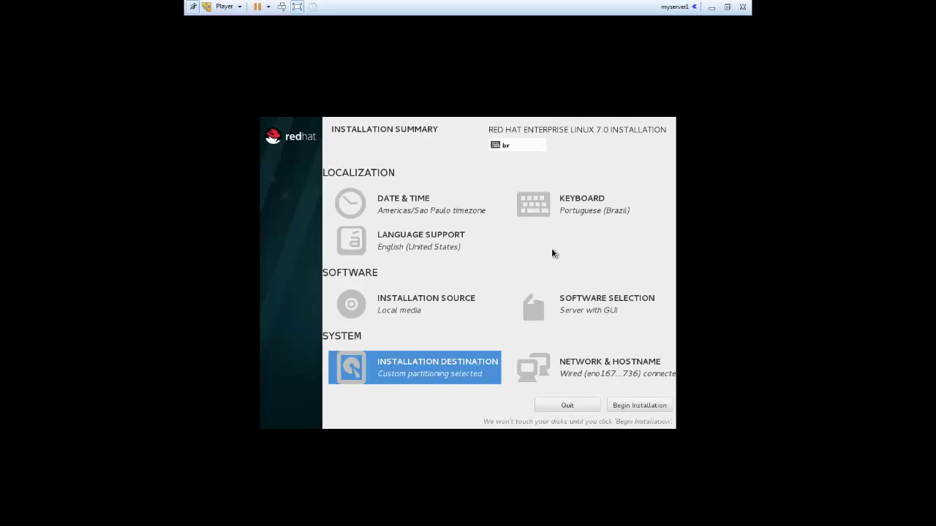
{"action": "left_click", "coordinate": [653, 407]}
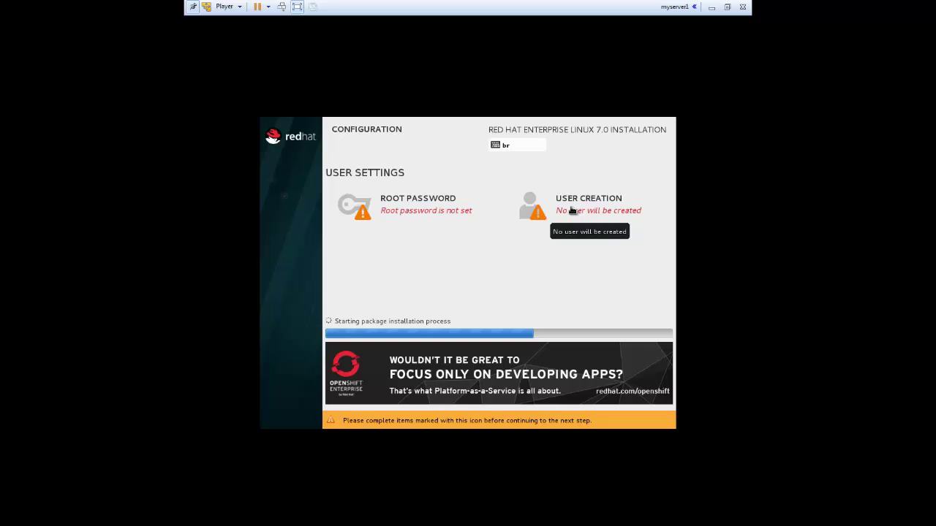
{"action": "left_click", "coordinate": [433, 217]}
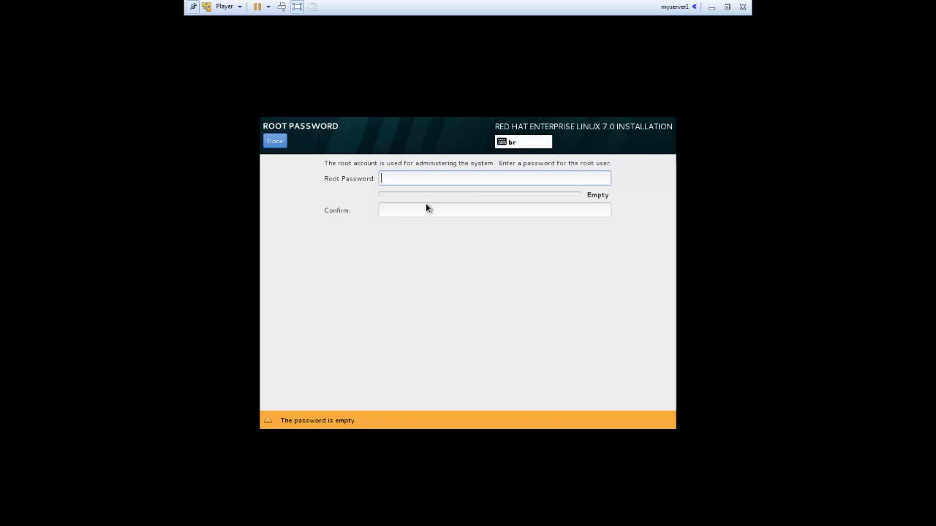
Enter the root password and a matching confirmation after a mismatch, accepting the weak-password warning.
{"action": "type", "text": "123••••••"}
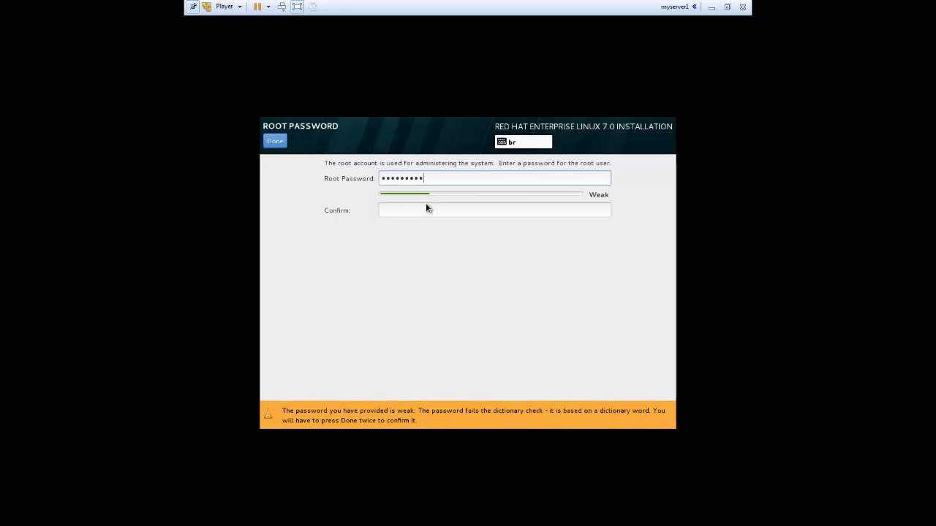
{"action": "left_click", "coordinate": [429, 211]}
{"action": "type", "text": "••••••••"}
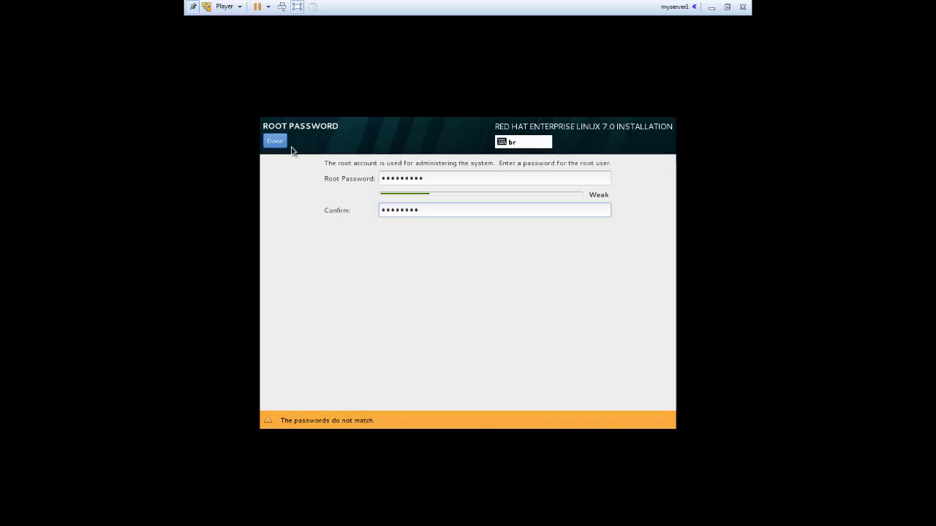
{"action": "left_click", "coordinate": [280, 145]}
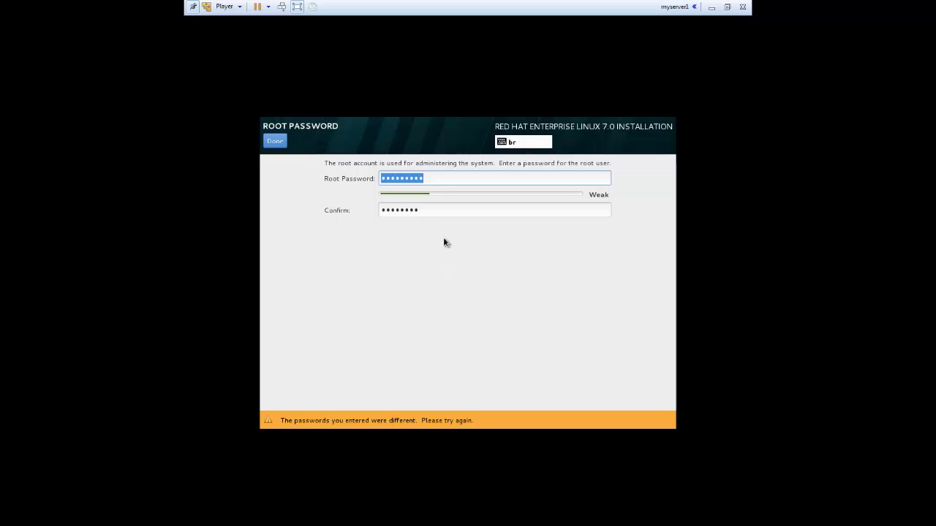
{"action": "left_click", "coordinate": [444, 178]}
{"action": "key", "text": "ctrl+a"}
{"action": "type", "text": "redhat123"}
{"action": "key", "text": "Tab"}
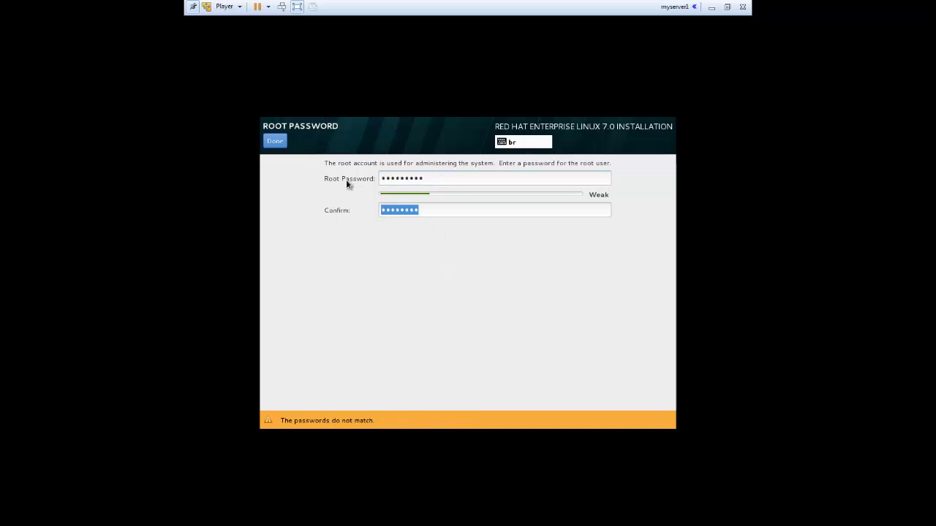
{"action": "type", "text": "redhat1"}
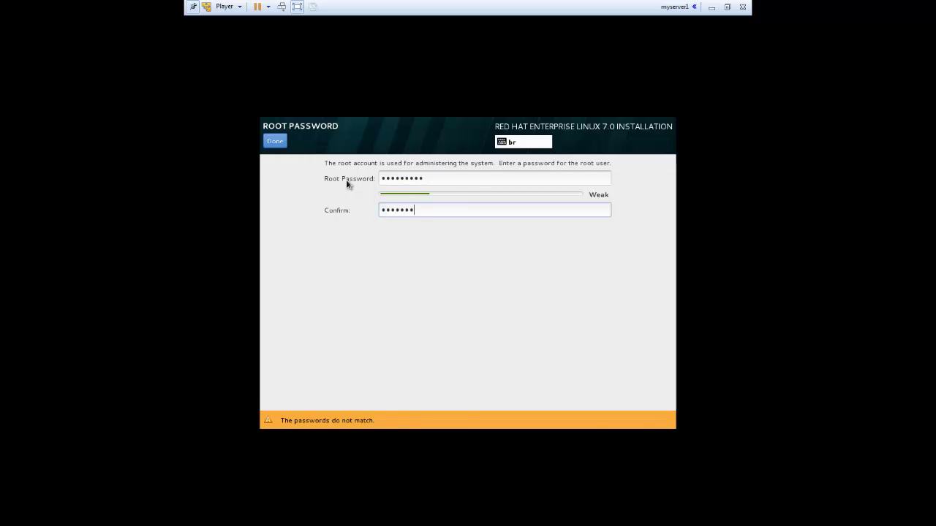
{"action": "type", "text": "23"}
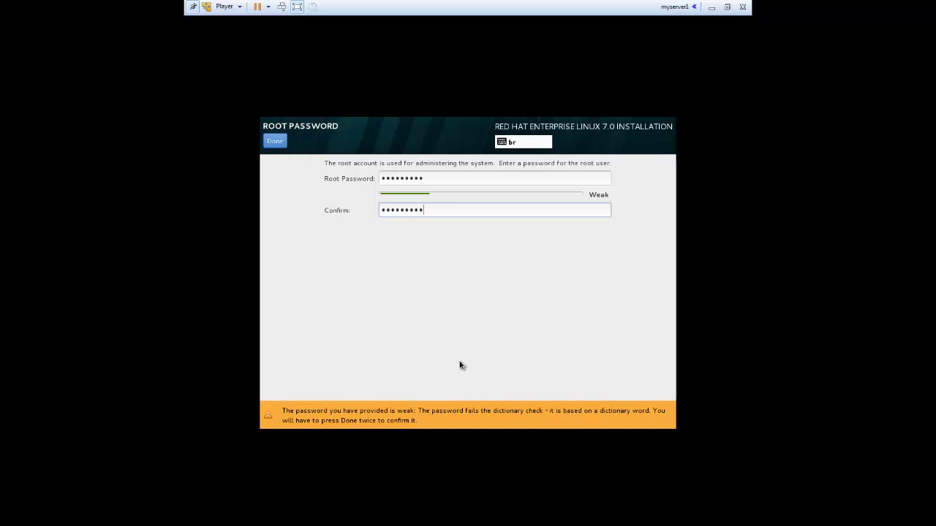
{"action": "left_click", "coordinate": [277, 141]}
Confirm the weak root password, then create user 'Instrutor' with a confirmed password despite the weak warning.
{"action": "left_click", "coordinate": [279, 143]}
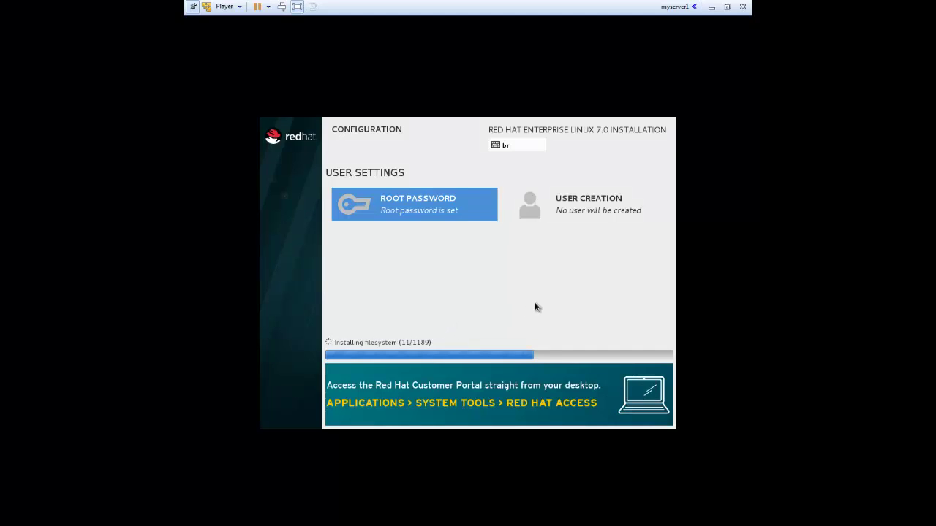
{"action": "left_click", "coordinate": [577, 201]}
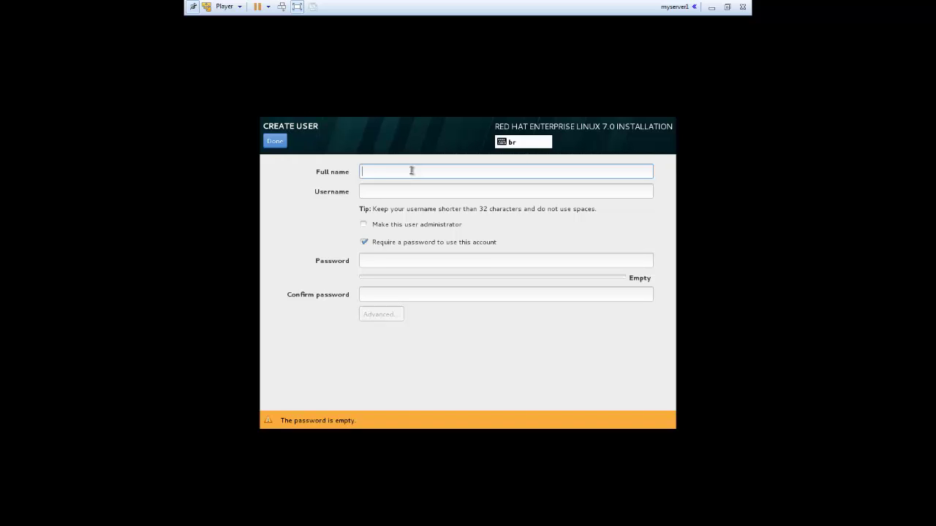
{"action": "type", "text": "Instrutor"}
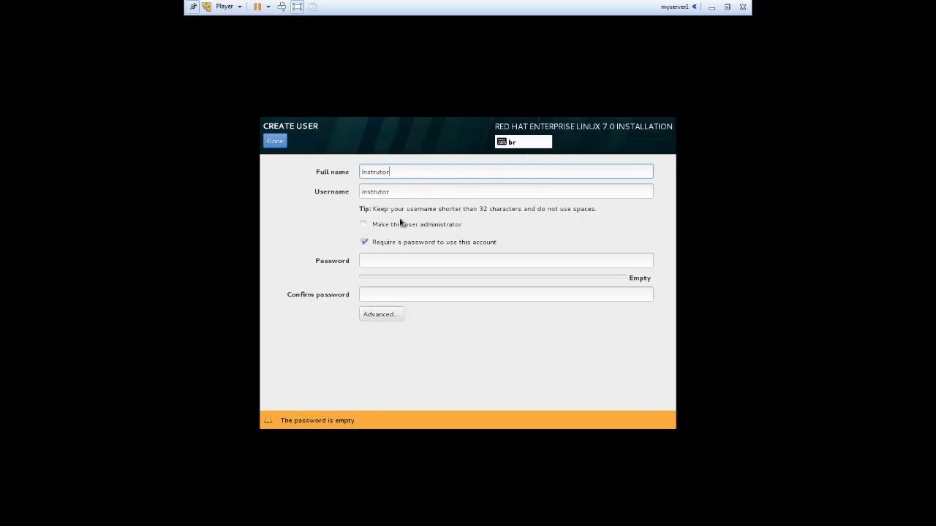
{"action": "left_click", "coordinate": [389, 260]}
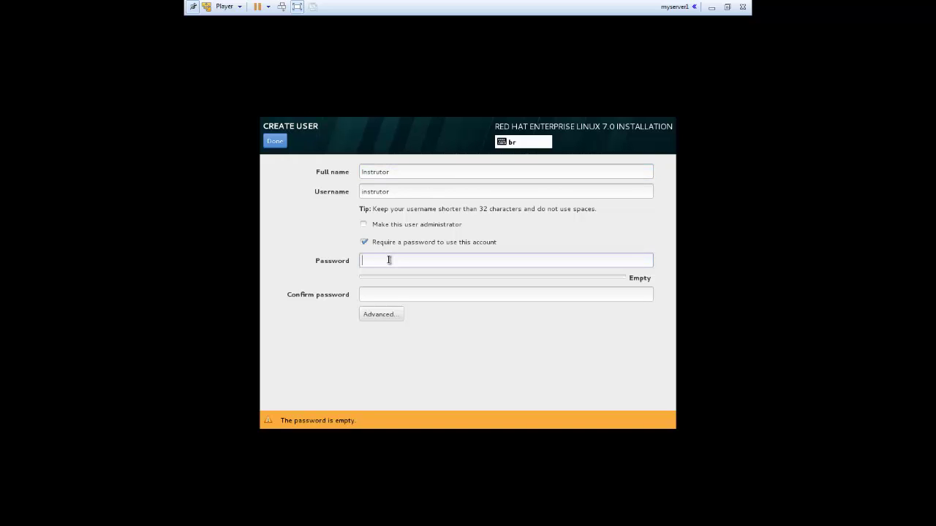
{"action": "type", "text": "redhat123"}
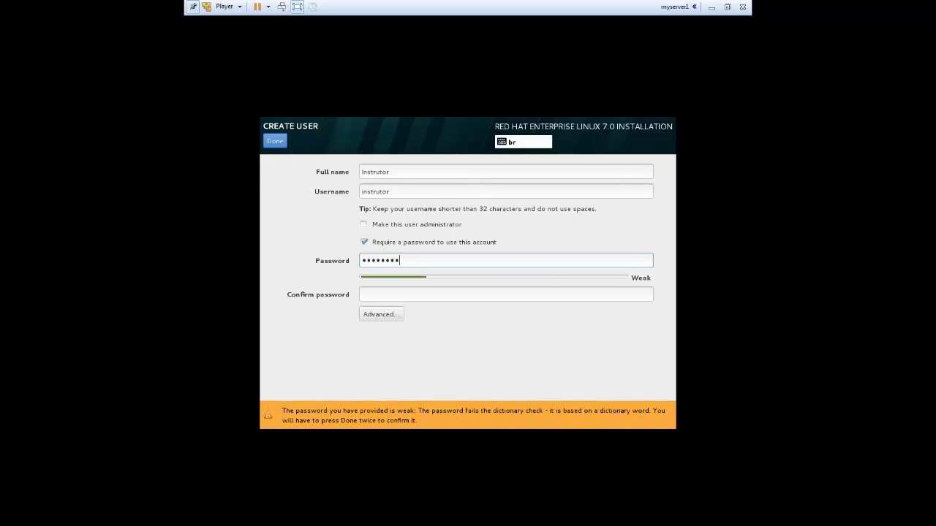
{"action": "key", "text": "Tab"}
{"action": "type", "text": "redhat123"}
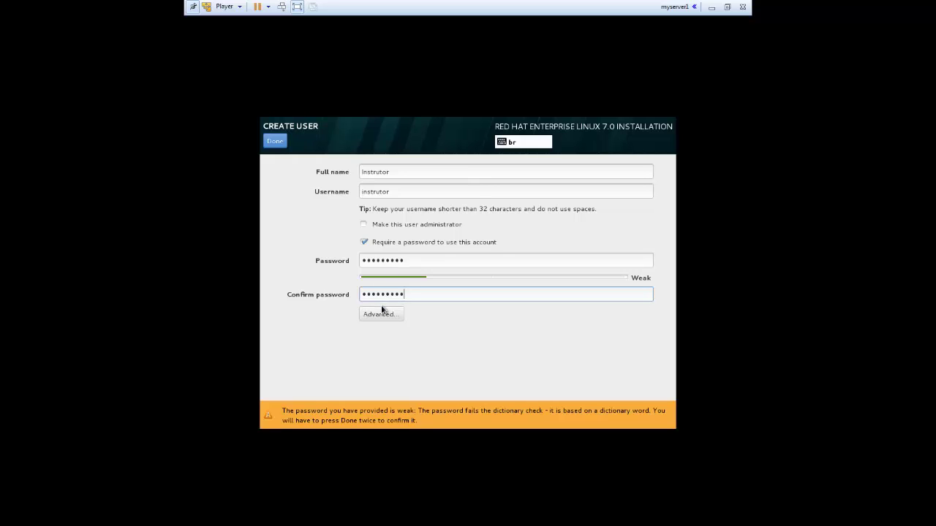
{"action": "left_click", "coordinate": [275, 142]}
{"action": "left_click", "coordinate": [275, 142]}
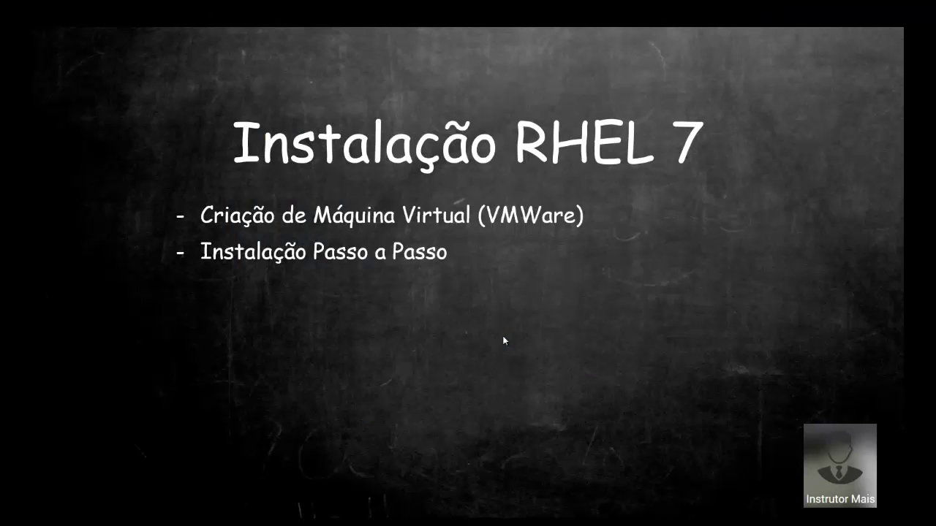
Advance the slide to show the third bullet, Diferenças da Nova Versão.
{"action": "left_click", "coordinate": [503, 337]}
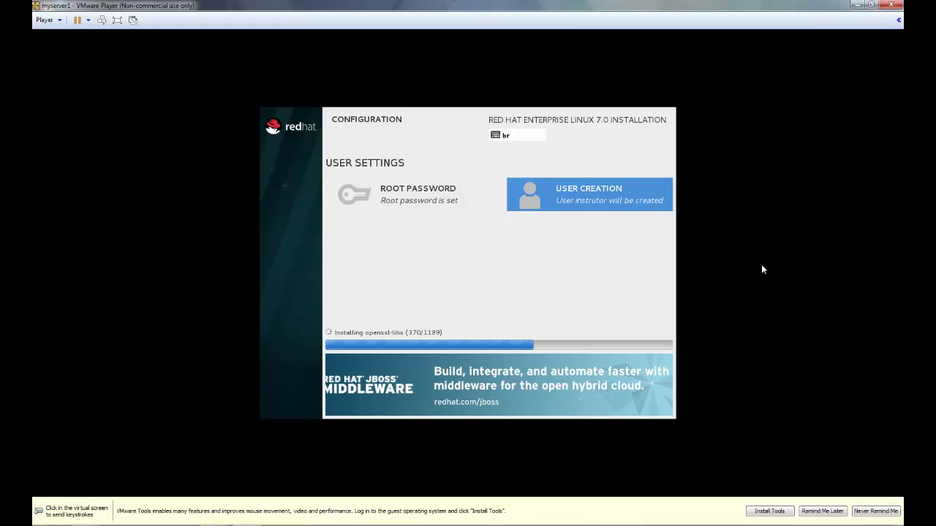
Give the VM input control, then release the mouse and switch to the slides while installation finishes.
{"action": "left_click", "coordinate": [761, 270]}
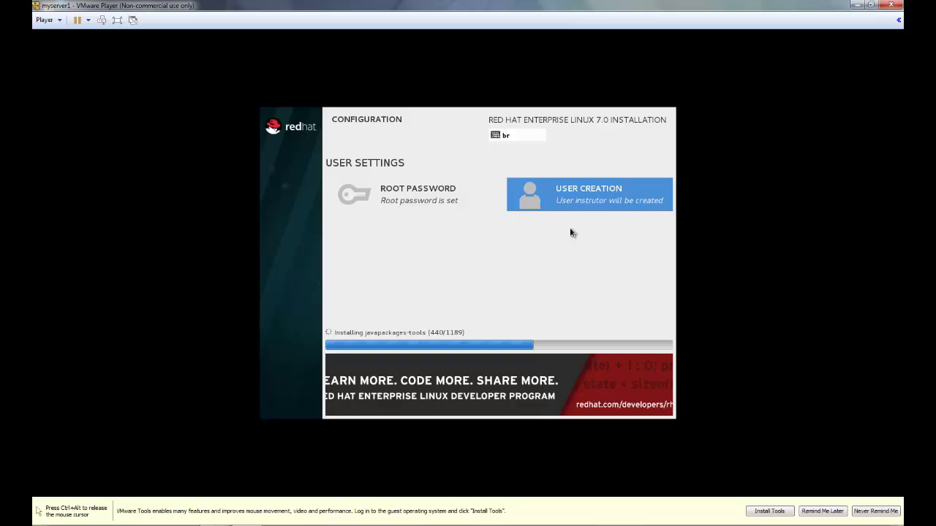
{"action": "key", "text": "ctrl+alt"}
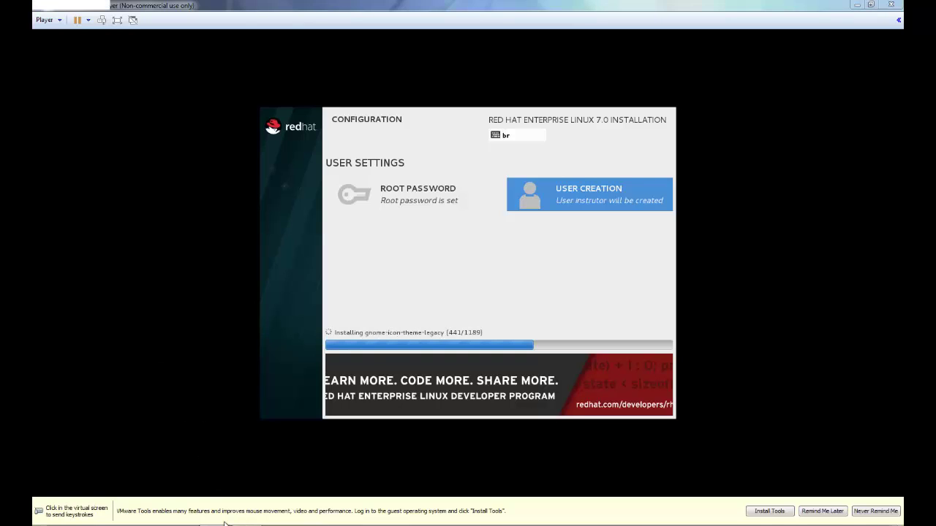
{"action": "key", "text": "alt+Tab"}
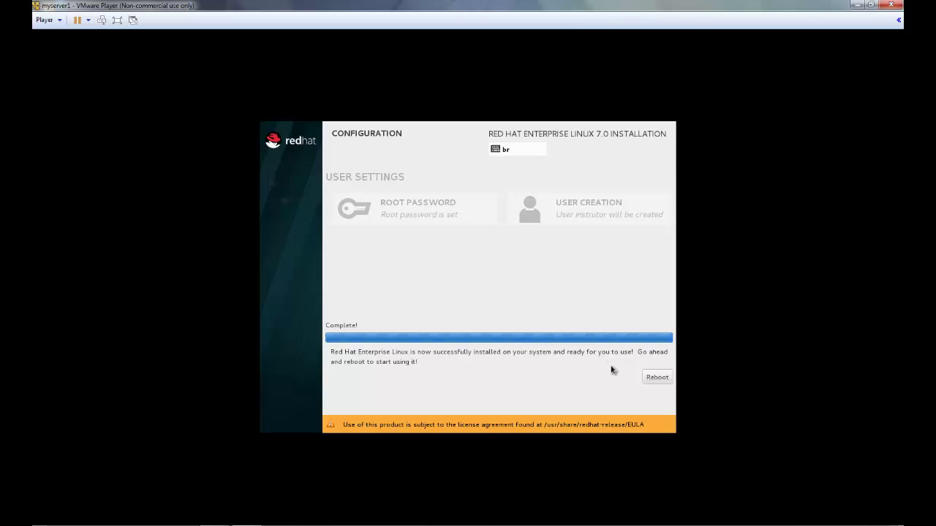
Reboot into Initial Setup in full screen and accept the RHEL license agreement.
{"action": "left_click", "coordinate": [657, 378]}
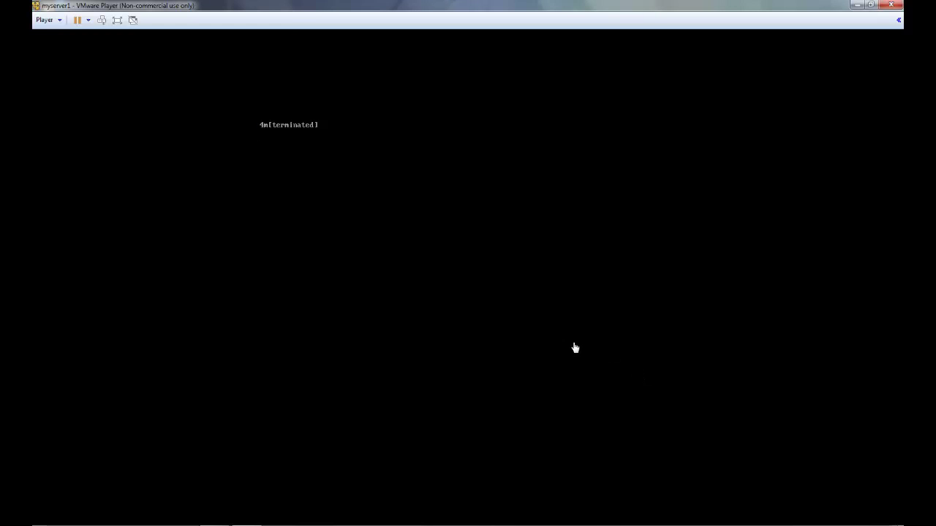
{"action": "left_click", "coordinate": [117, 20]}
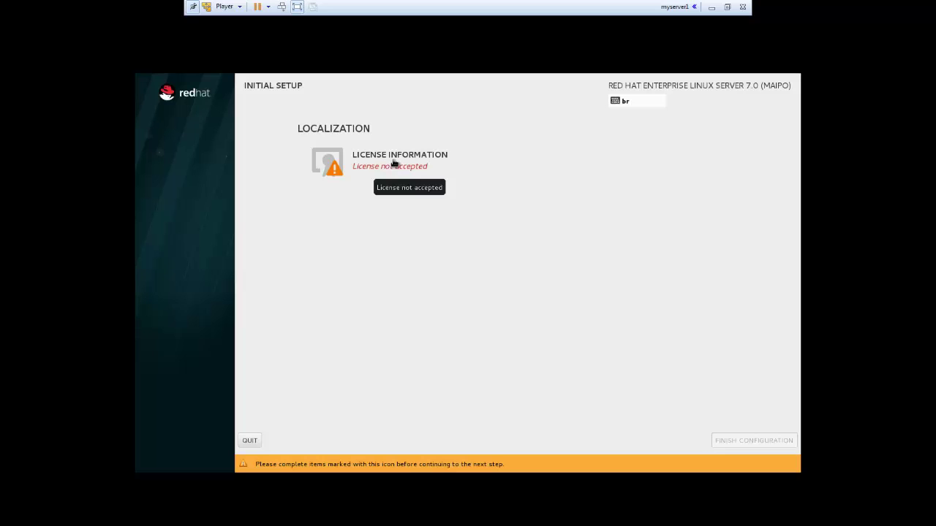
{"action": "left_click", "coordinate": [449, 187]}
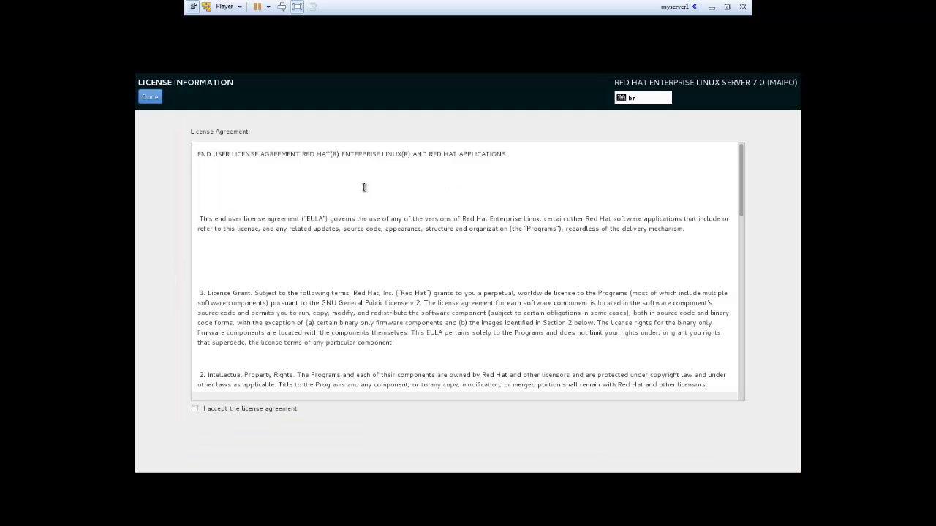
{"action": "left_click", "coordinate": [196, 409]}
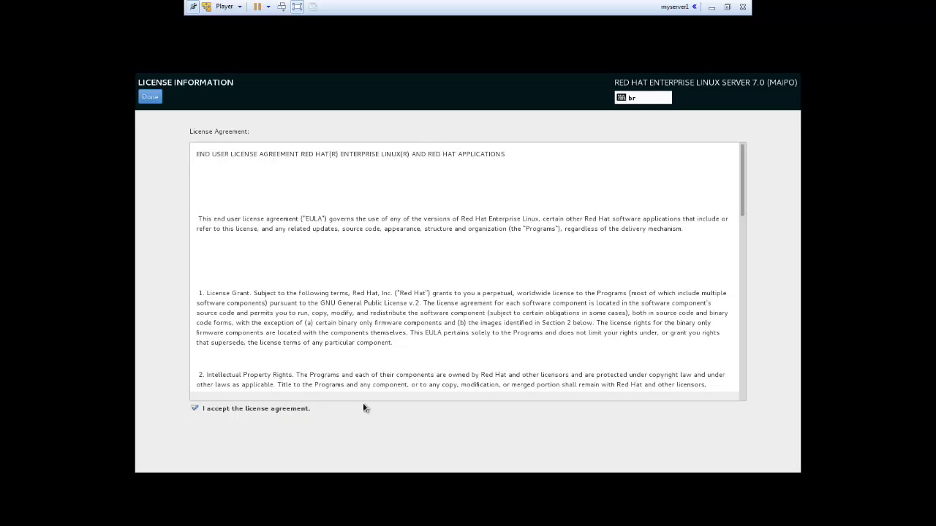
{"action": "left_click_drag", "start_coordinate": [745, 202], "coordinate": [739, 409]}
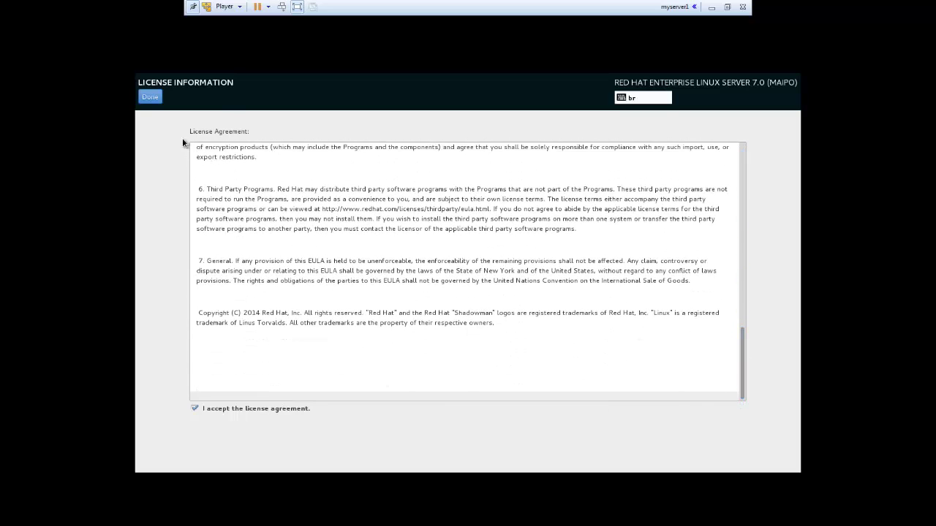
{"action": "left_click", "coordinate": [149, 98]}
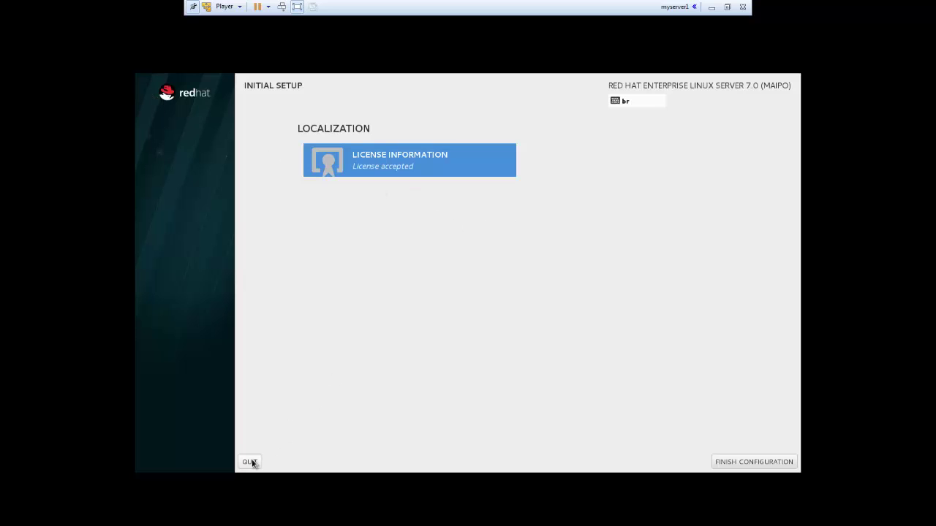
Disable kdump in Initial Setup and confirm the kdump reboot prompt.
{"action": "left_click", "coordinate": [741, 465]}
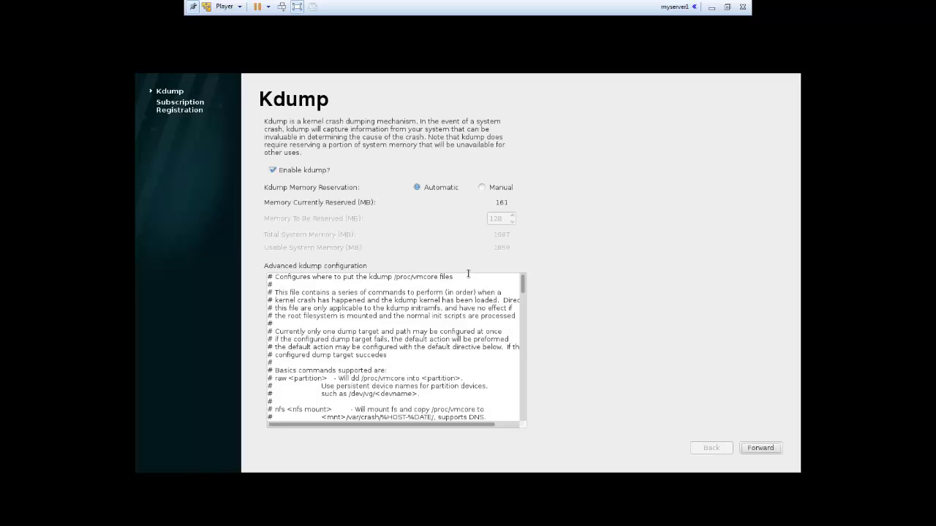
{"action": "left_click", "coordinate": [305, 172]}
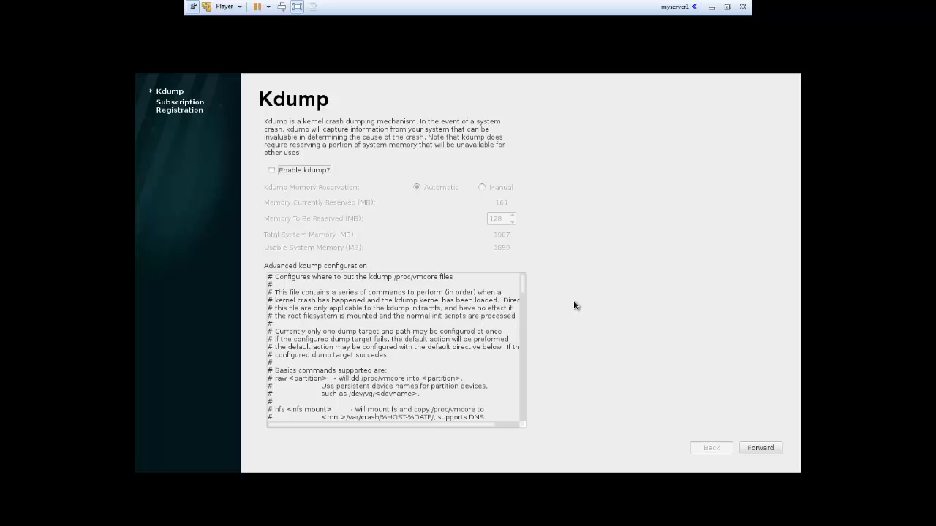
{"action": "left_click", "coordinate": [768, 449]}
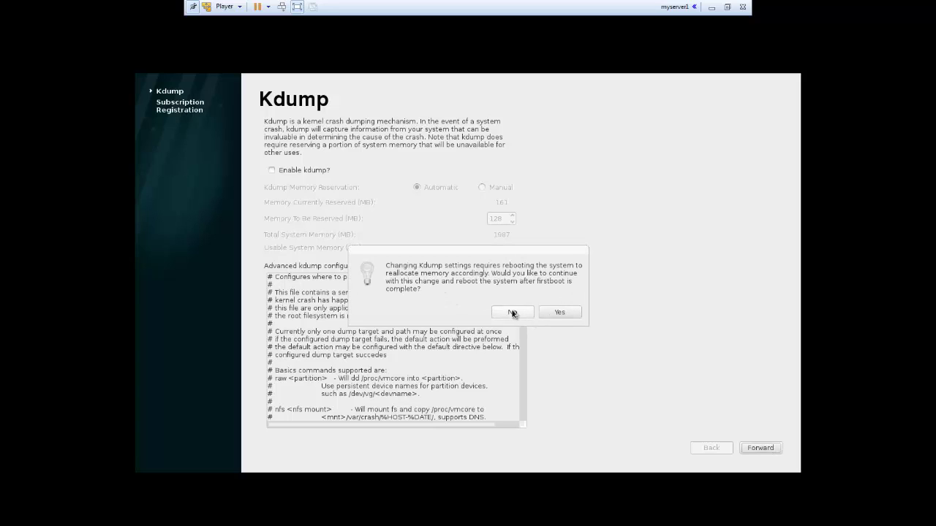
{"action": "left_click", "coordinate": [561, 312]}
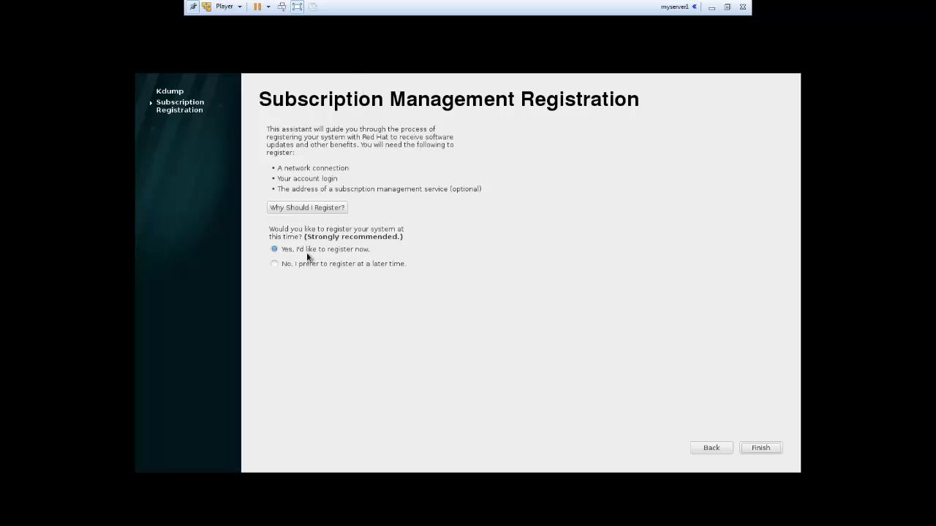
Postpone subscription registration, finish the wizard and acknowledge the reboot notice.
{"action": "left_click", "coordinate": [274, 263]}
{"action": "left_click", "coordinate": [758, 449]}
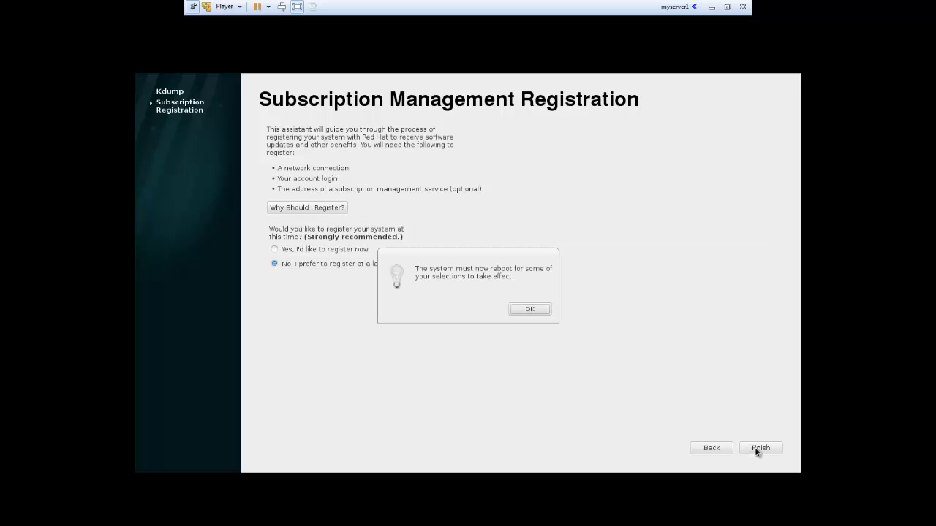
{"action": "left_click", "coordinate": [539, 310]}
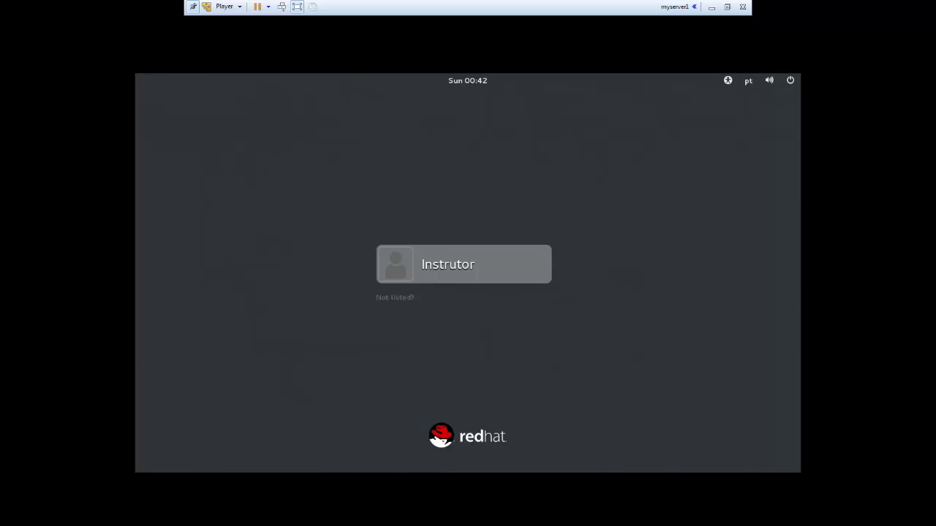
Select the local user on the login screen and sign in with the account password.
{"action": "left_click", "coordinate": [431, 266]}
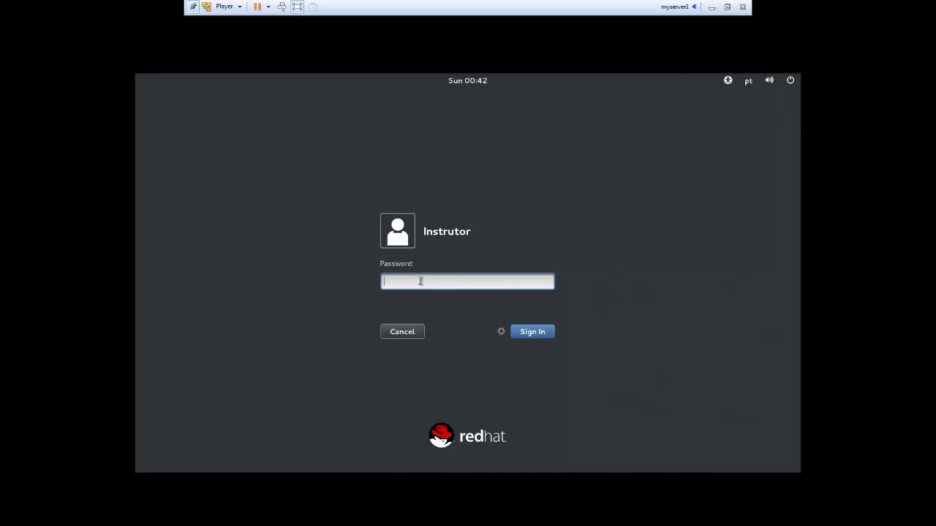
{"action": "type", "text": "*********"}
{"action": "left_click", "coordinate": [530, 333]}
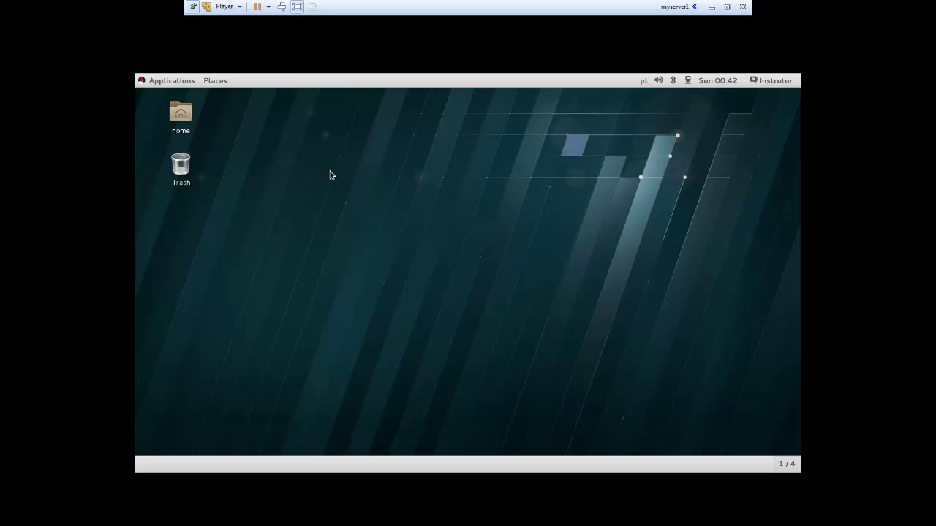
Open a terminal from the desktop context menu and maximize it.
{"action": "right_click", "coordinate": [358, 219]}
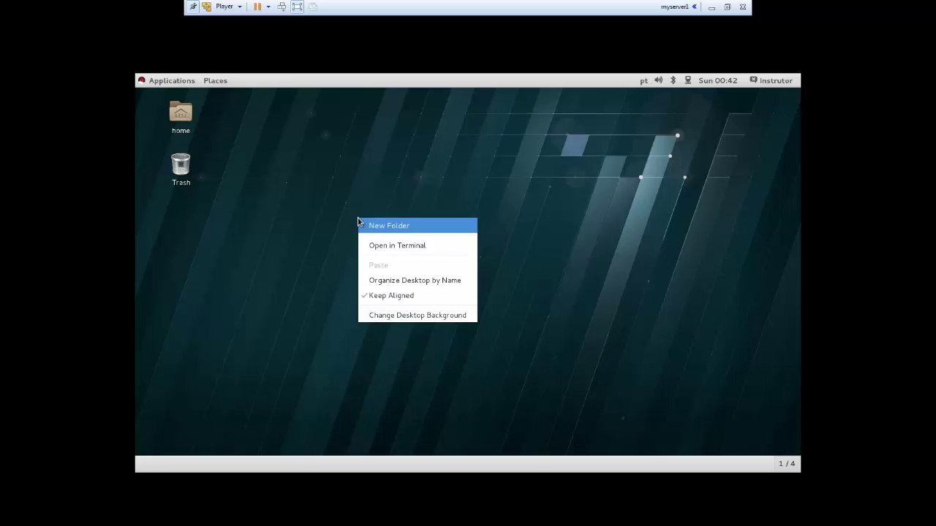
{"action": "left_click", "coordinate": [408, 253]}
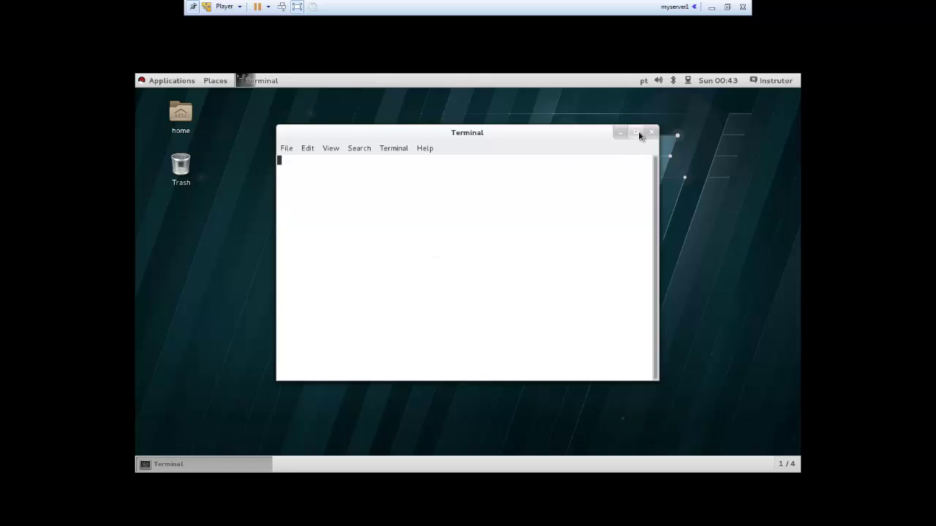
{"action": "left_click", "coordinate": [636, 132]}
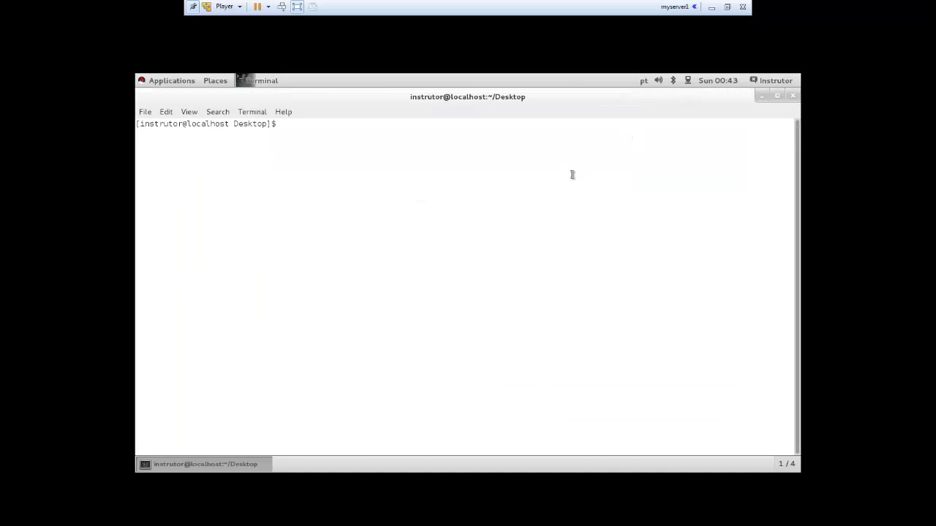
Run cd, df -h and free -m, highlighting total memory 1987 and swap 2047.
{"action": "type", "text": "ce"}
{"action": "key", "text": "Return"}
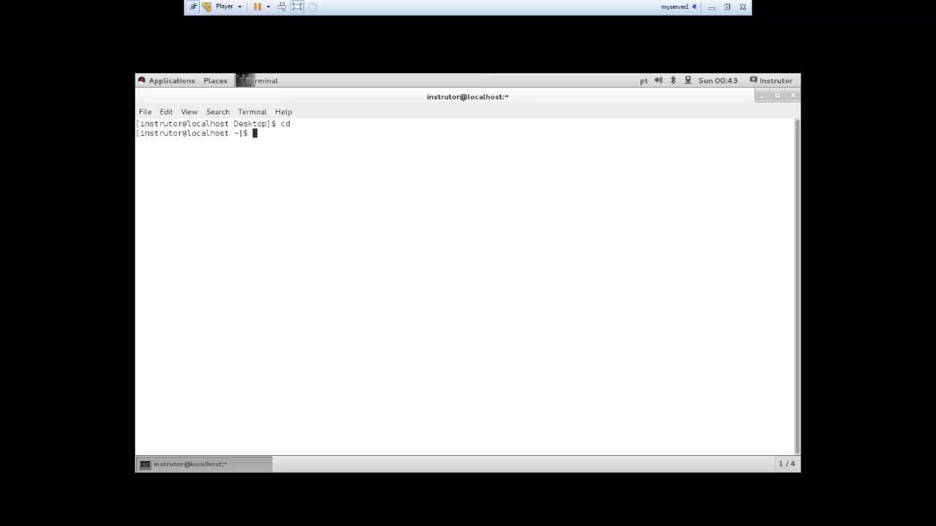
{"action": "type", "text": "df -h"}
{"action": "key", "text": "Return"}
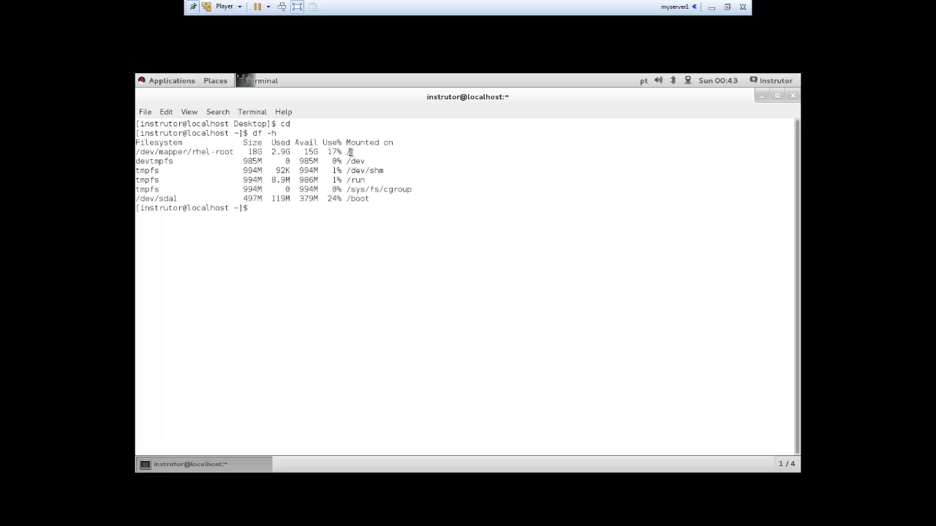
{"action": "type", "text": "free -m"}
{"action": "key", "text": "Return"}
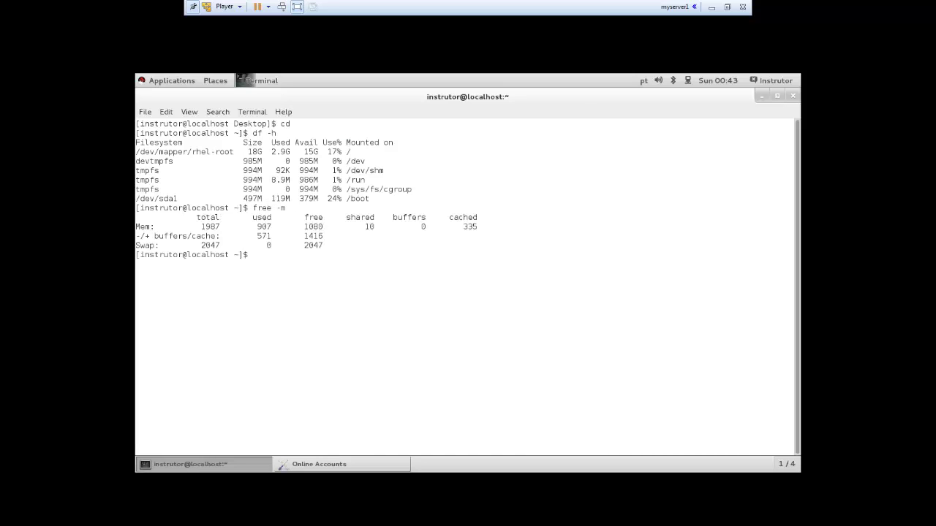
{"action": "double_click", "coordinate": [218, 226]}
{"action": "double_click", "coordinate": [207, 246]}
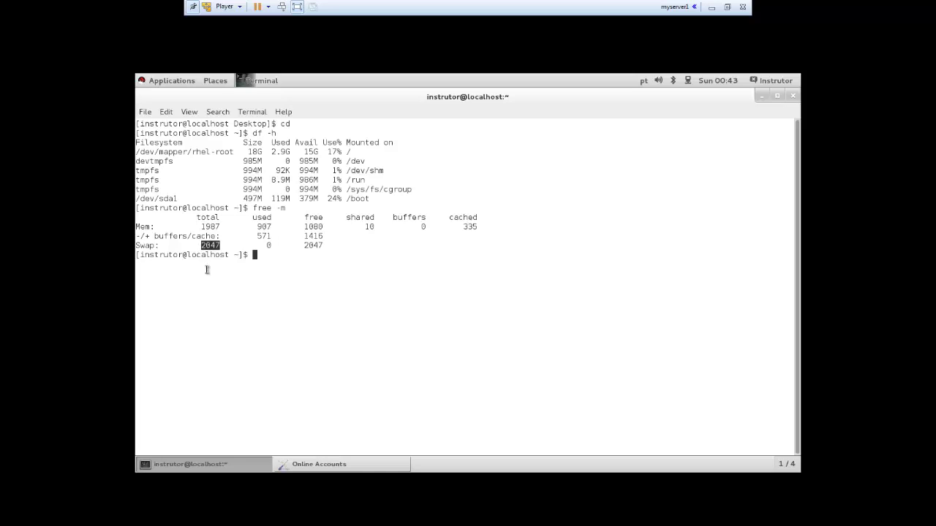